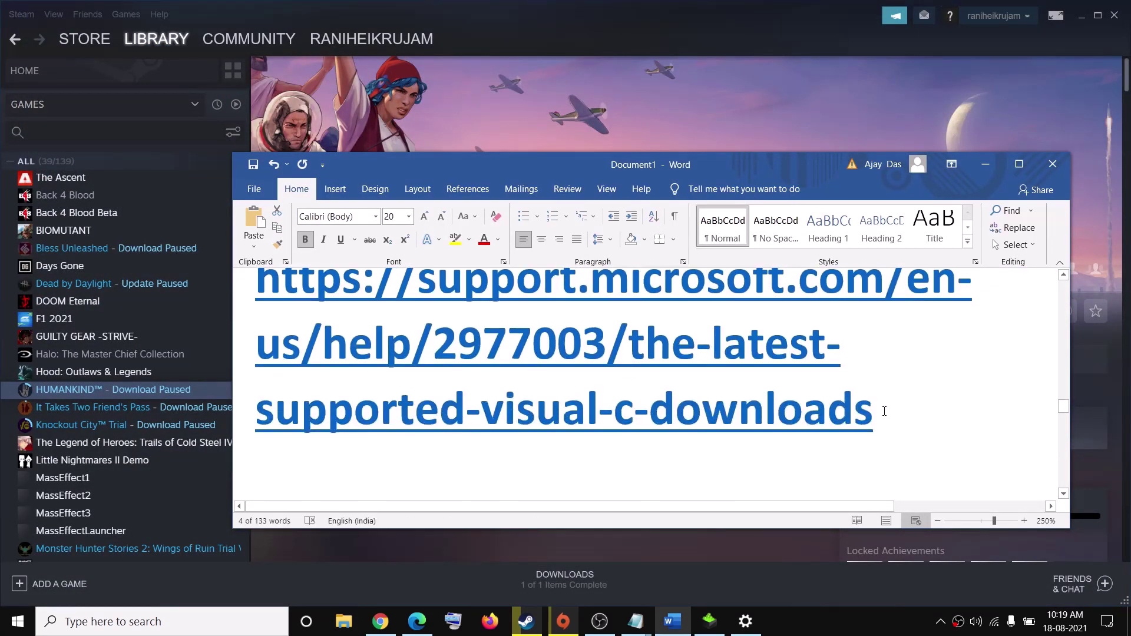
Find the Visual Studio 2015, 2017 and 2019 downloads on Microsoft's page and open the downloaded VC_redist.x86.exe.
scroll(880, 410, up, 2)
scroll(880, 410, down, 2)
triple_click(430, 316)
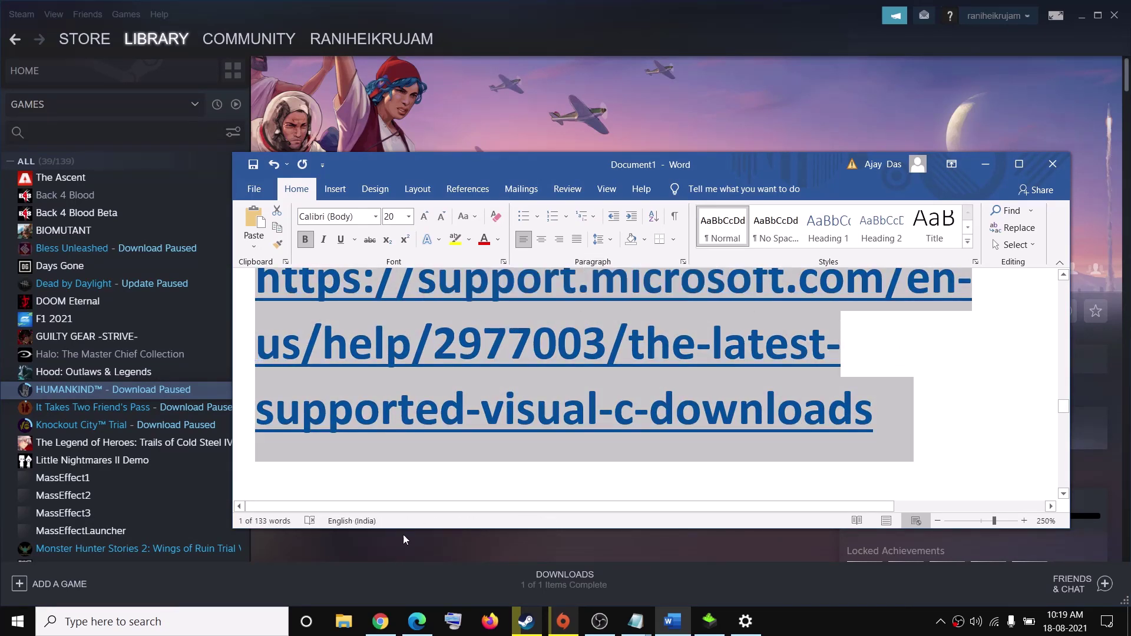
click(380, 622)
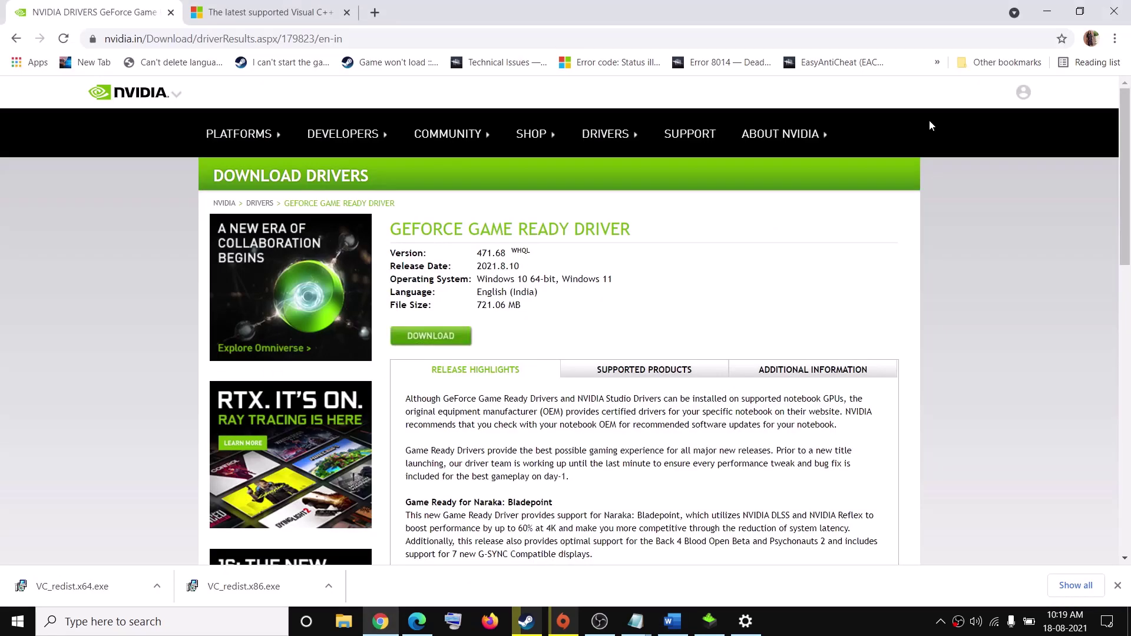
click(268, 13)
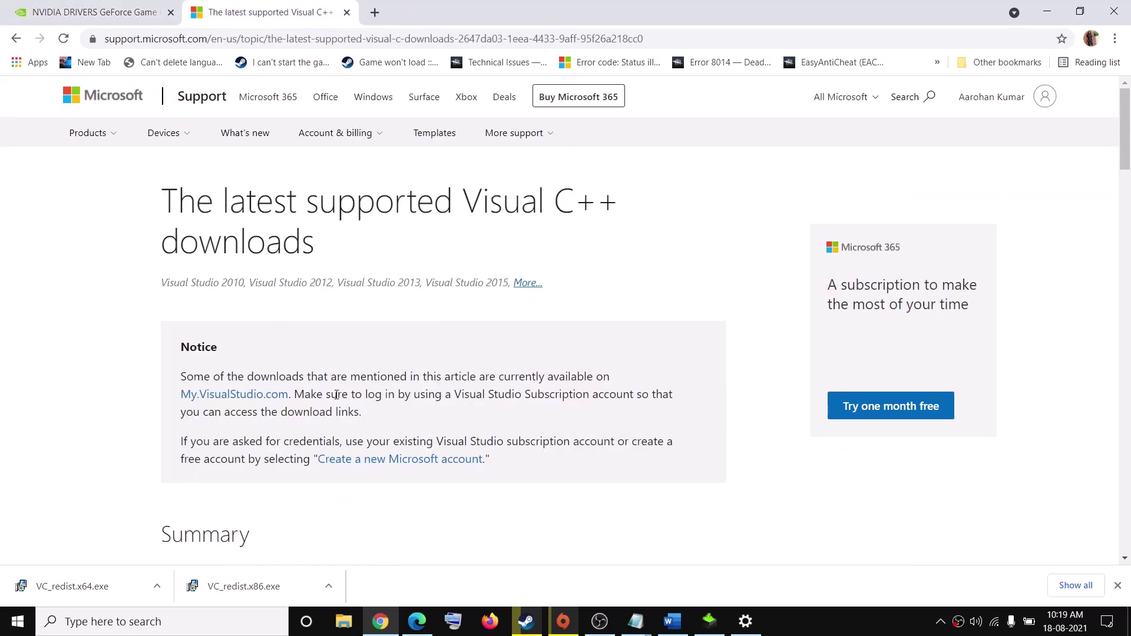
scroll(335, 394, down, 6)
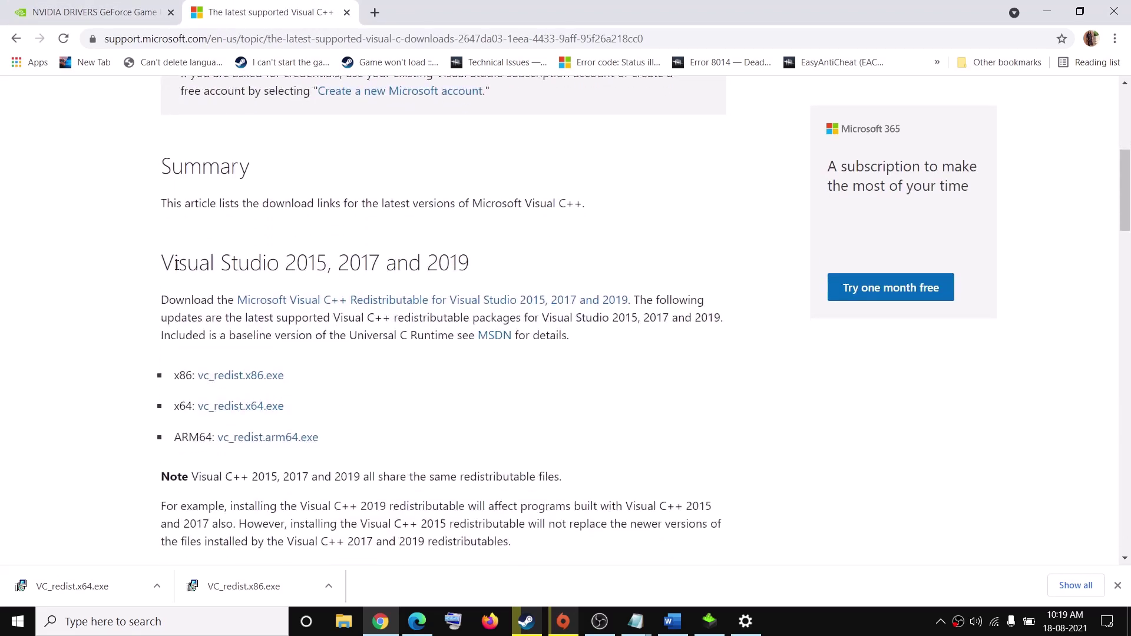
drag(175, 262, 464, 266)
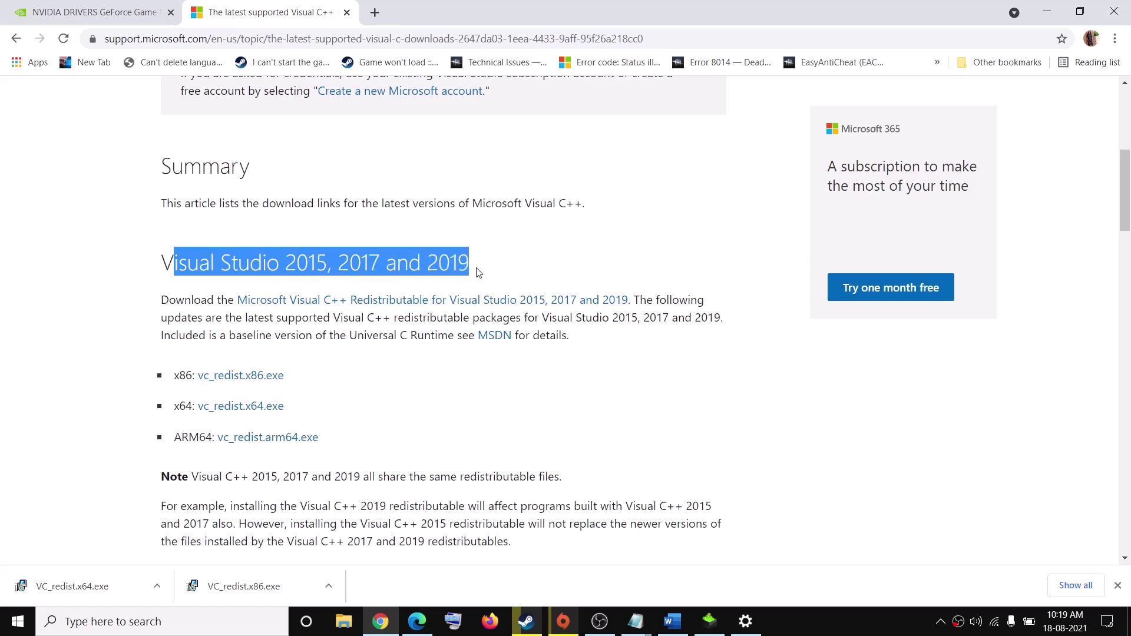
drag(176, 378, 190, 378)
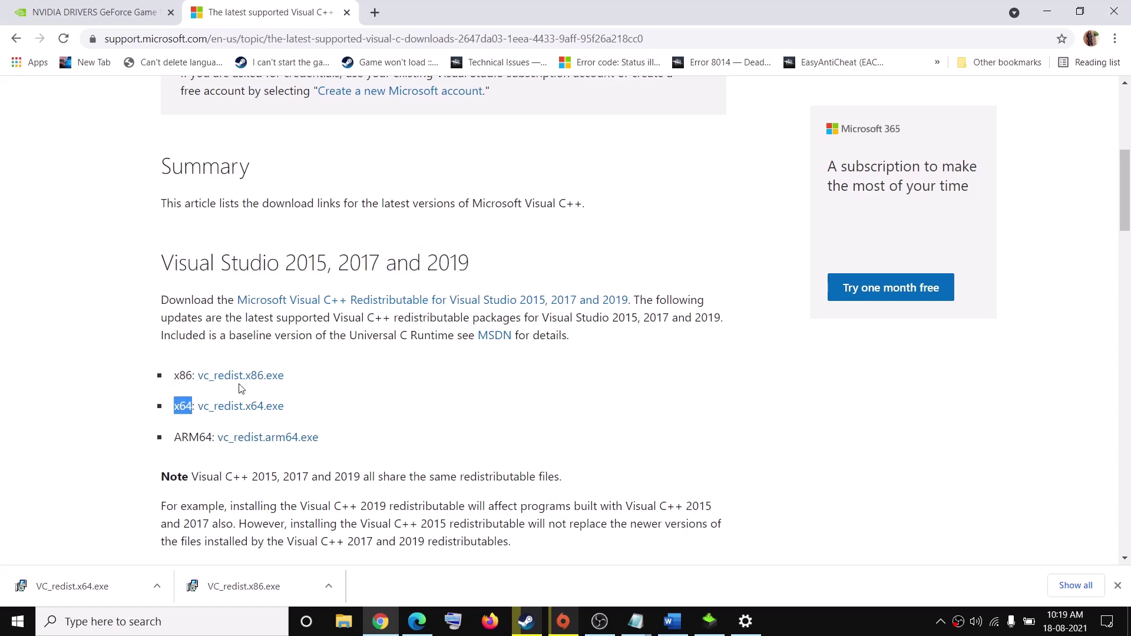
click(241, 586)
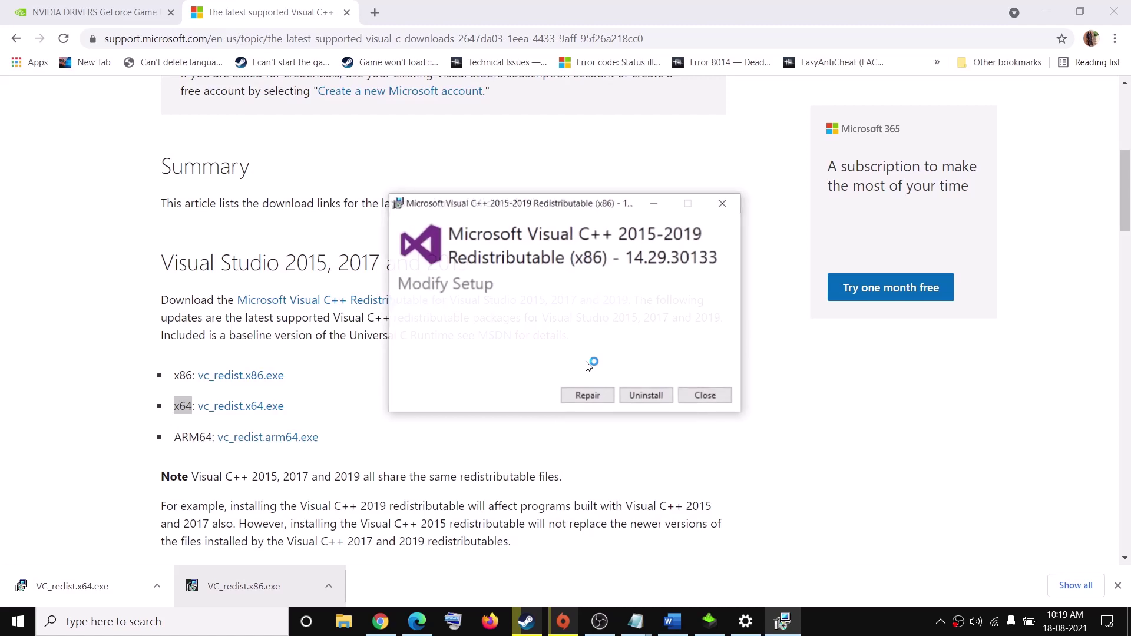
Start Repair for the x86 and x64 redistributables, approving both administrator prompts.
click(587, 395)
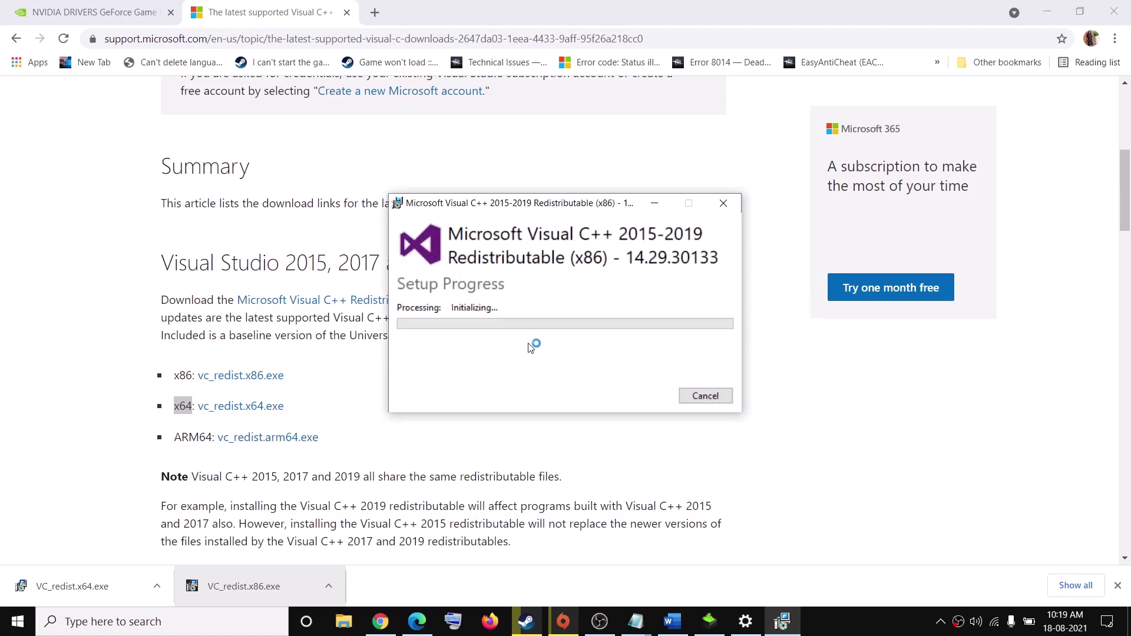
click(525, 397)
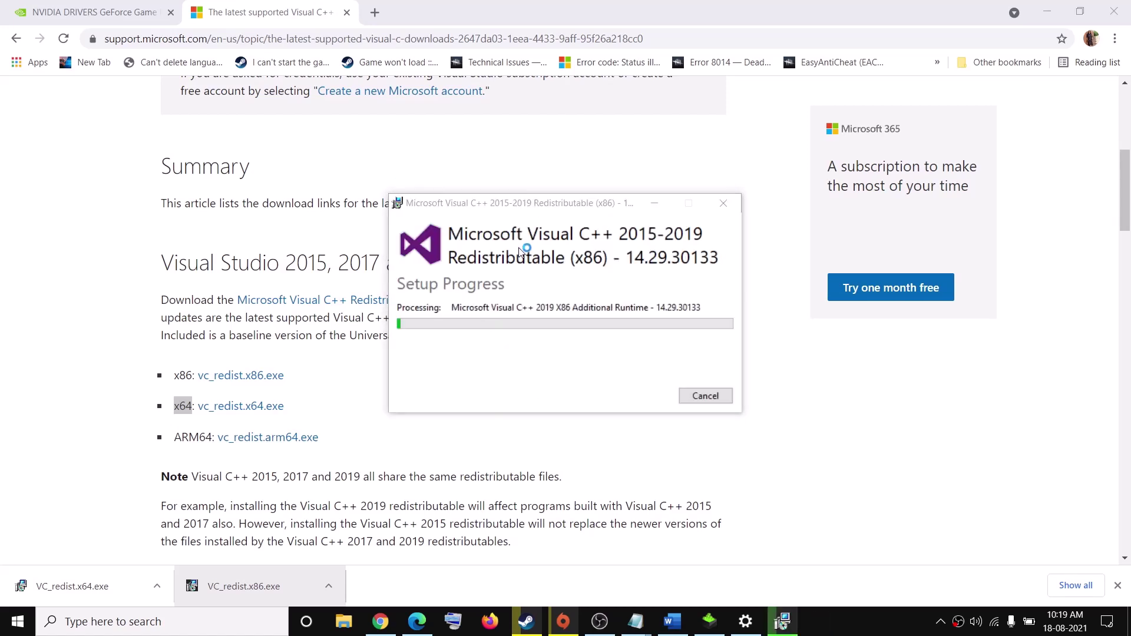
click(100, 586)
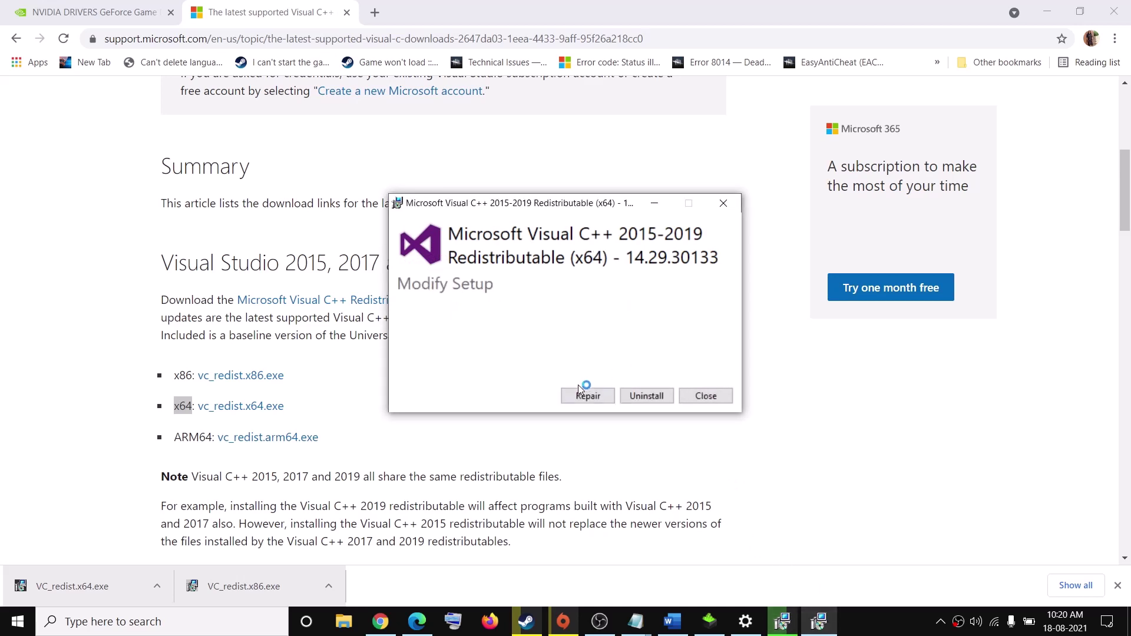
click(581, 396)
click(488, 399)
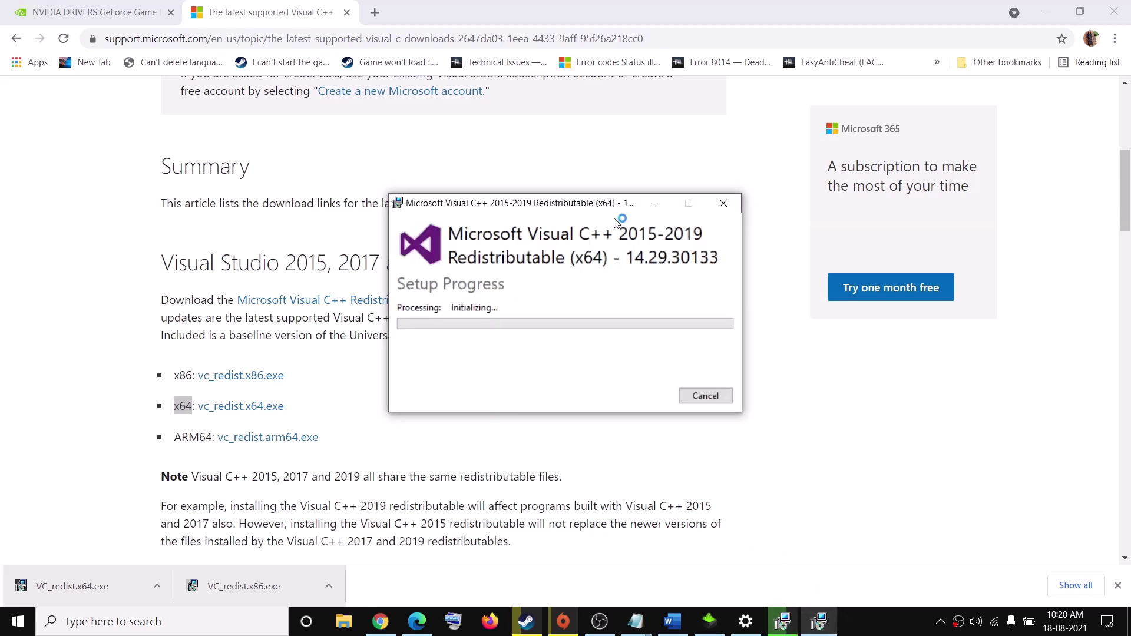
Close both setup windows once each reports Setup Successful.
drag(577, 204, 337, 201)
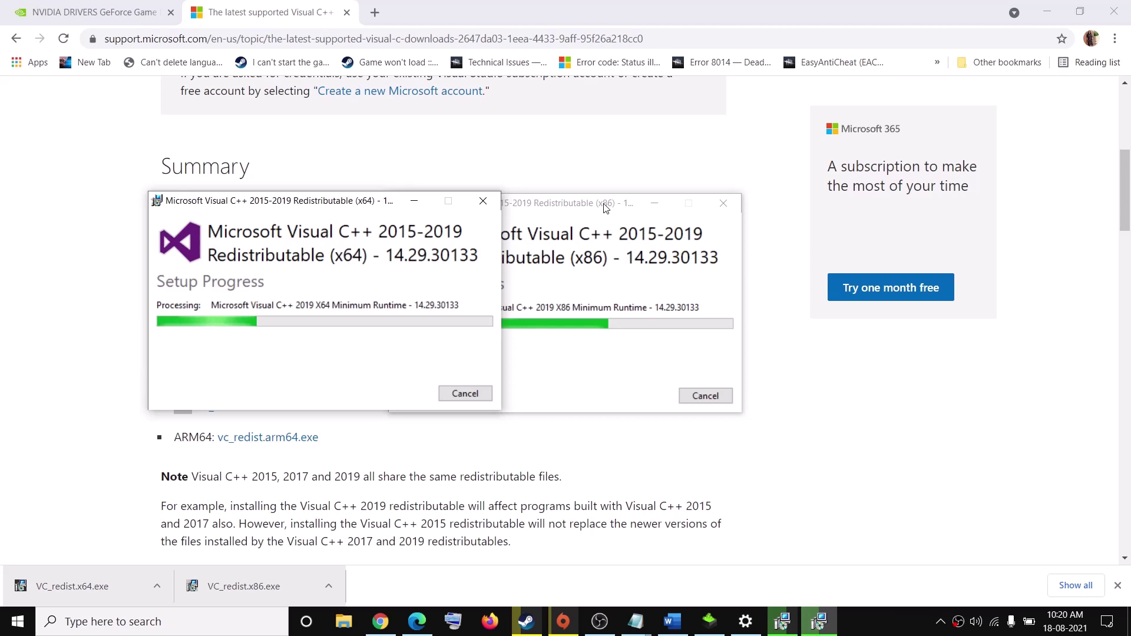
click(714, 204)
drag(714, 201, 716, 193)
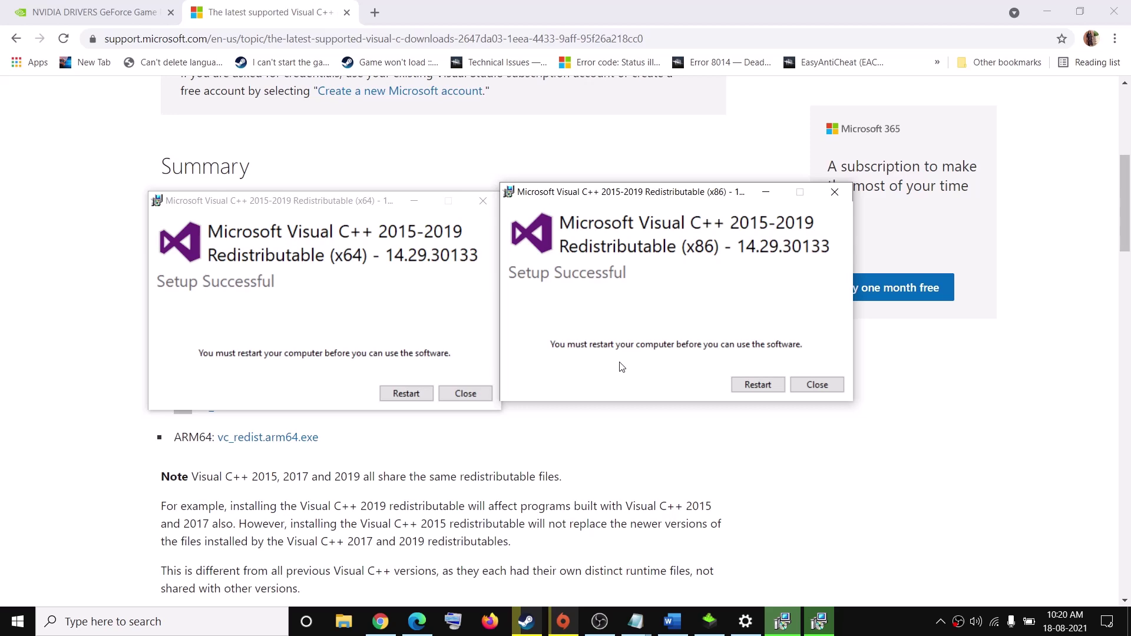
click(465, 394)
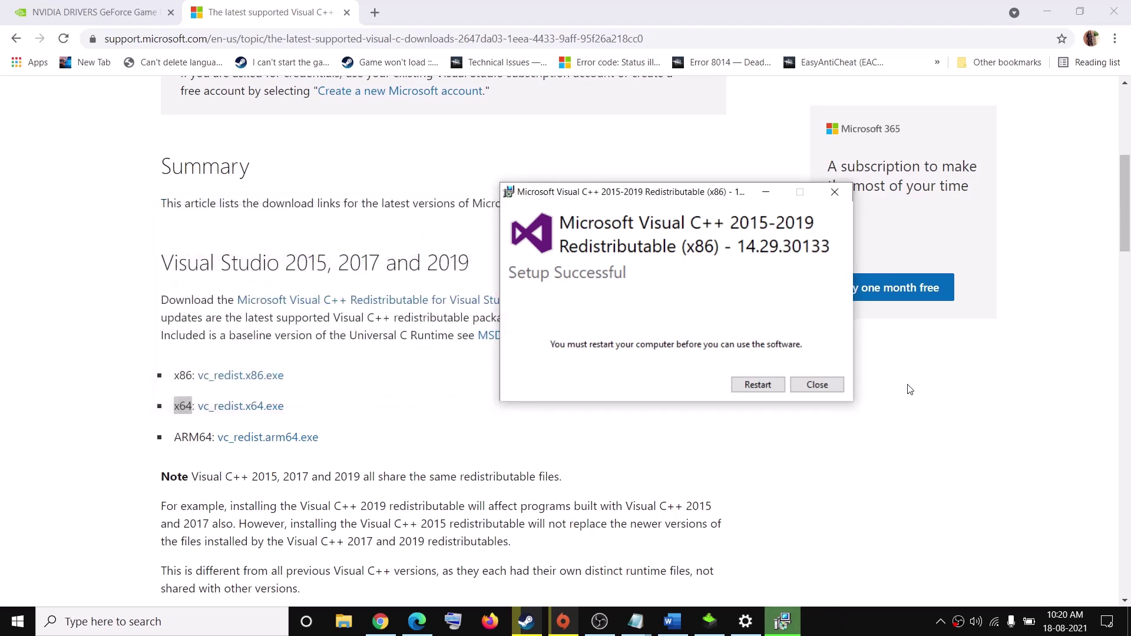
click(817, 386)
click(16, 620)
Dismiss the power menu without restarting and scroll the Word notes to Step 7.
click(18, 589)
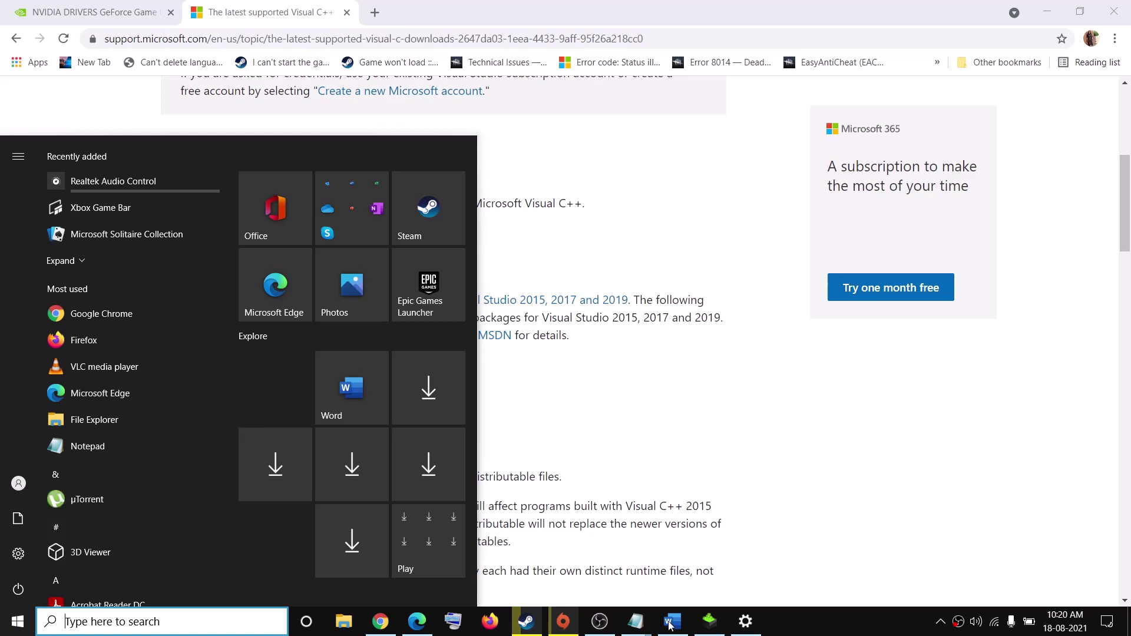
click(672, 621)
click(672, 621)
scroll(533, 370, down, 4)
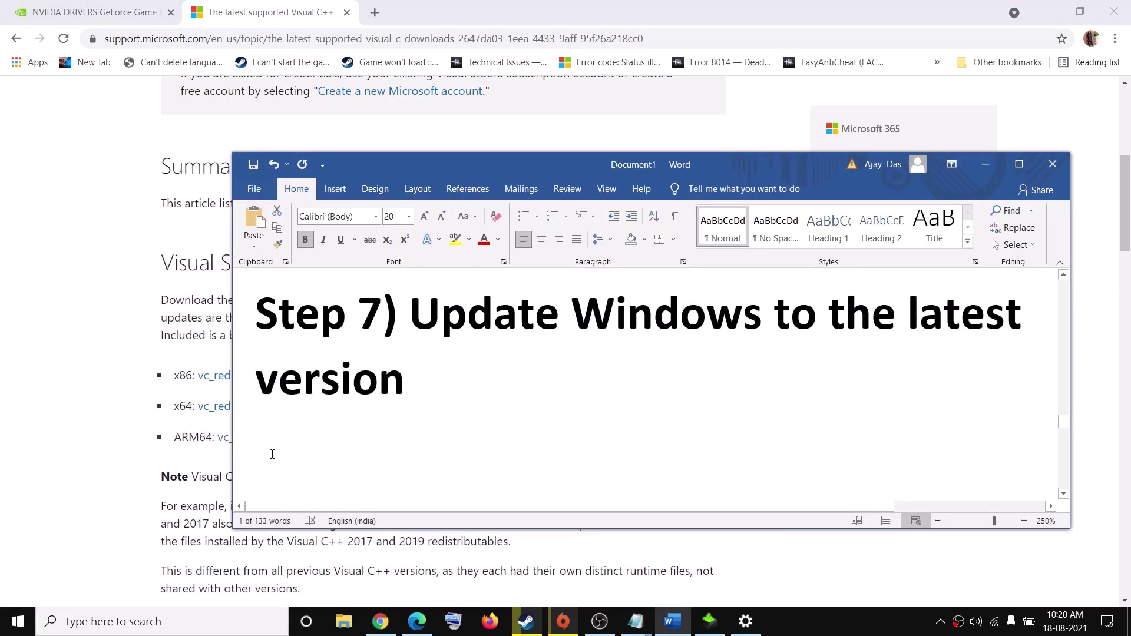
Check Windows Update under Settings > Update & Security, then minimise Settings.
click(16, 620)
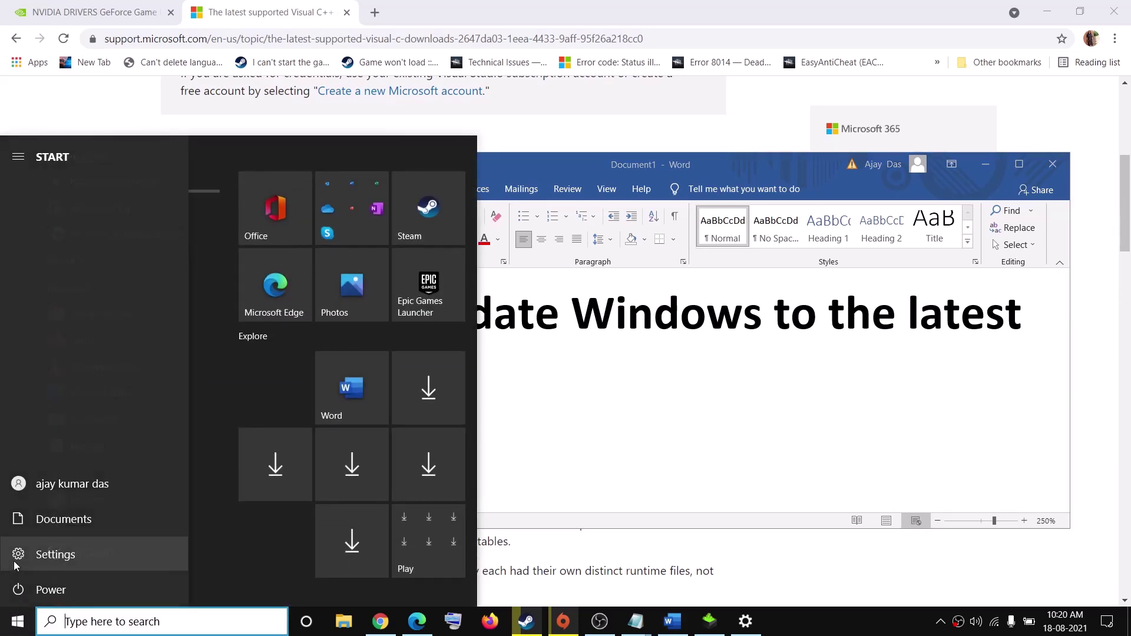
click(94, 555)
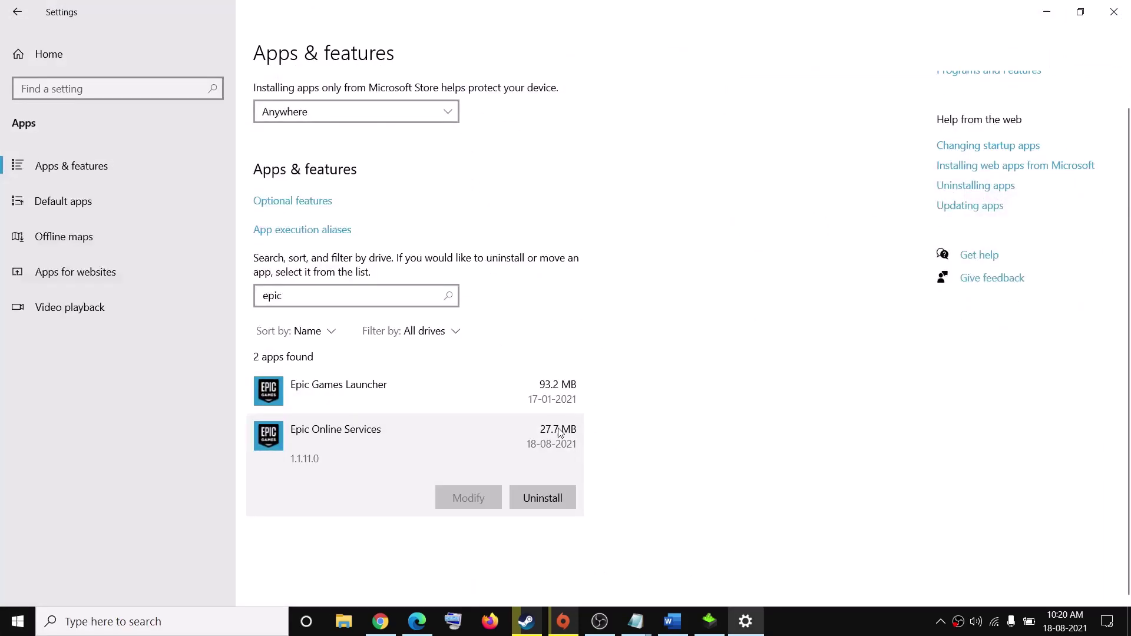
click(55, 55)
click(530, 406)
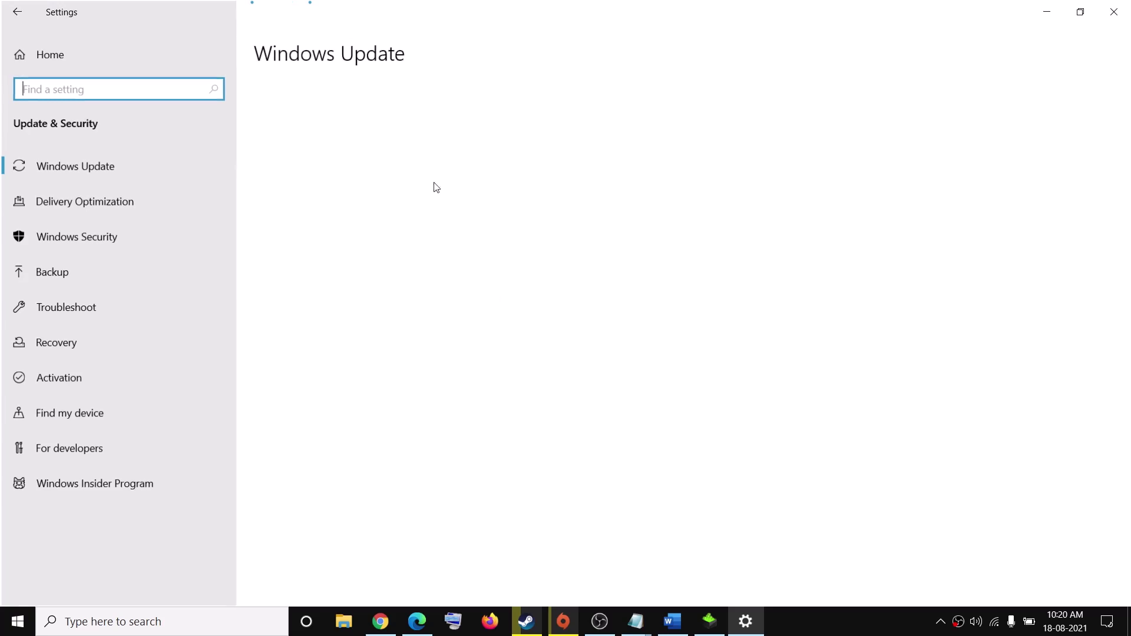
click(1047, 13)
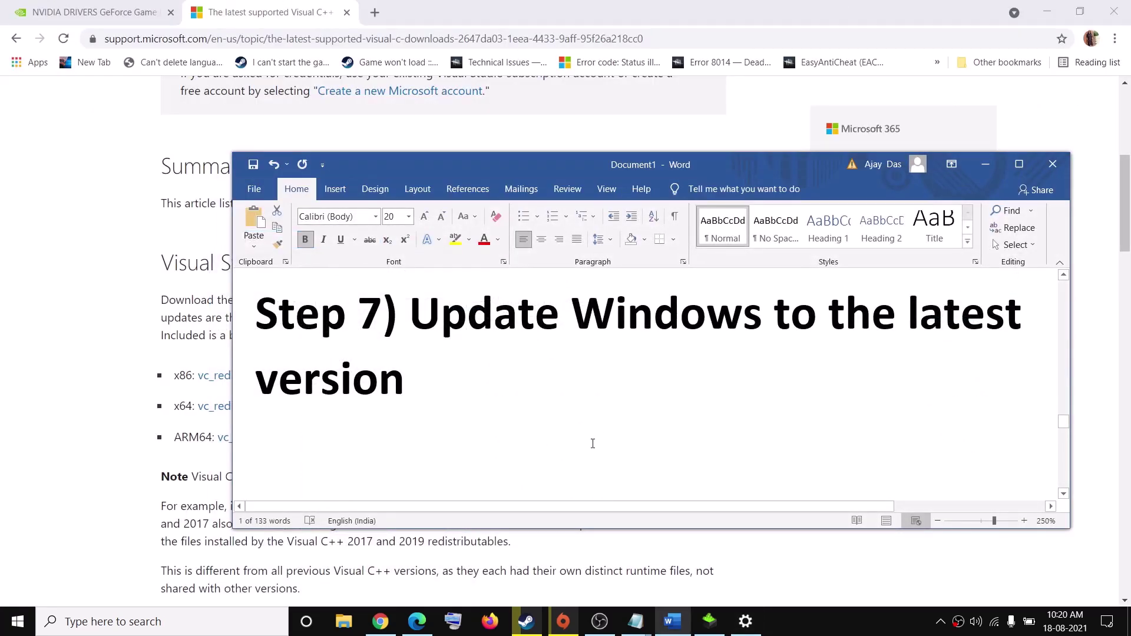
Scroll the notes to Step 8 and highlight the words 'Windows Security'.
scroll(592, 441, down, 5)
drag(420, 385, 881, 448)
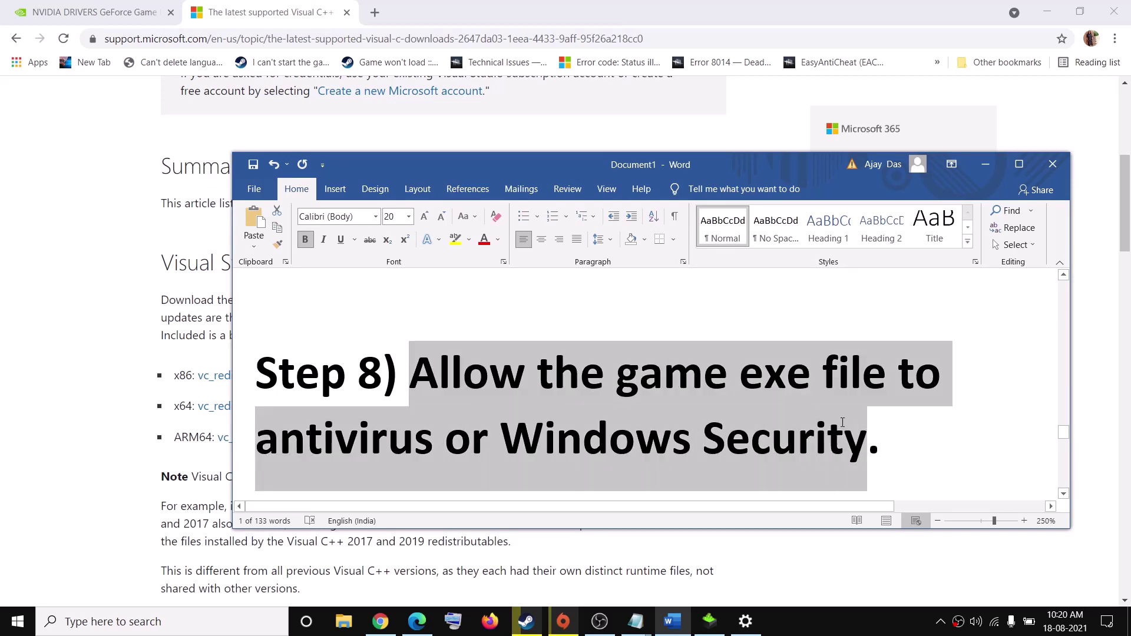
click(415, 446)
drag(434, 448, 255, 448)
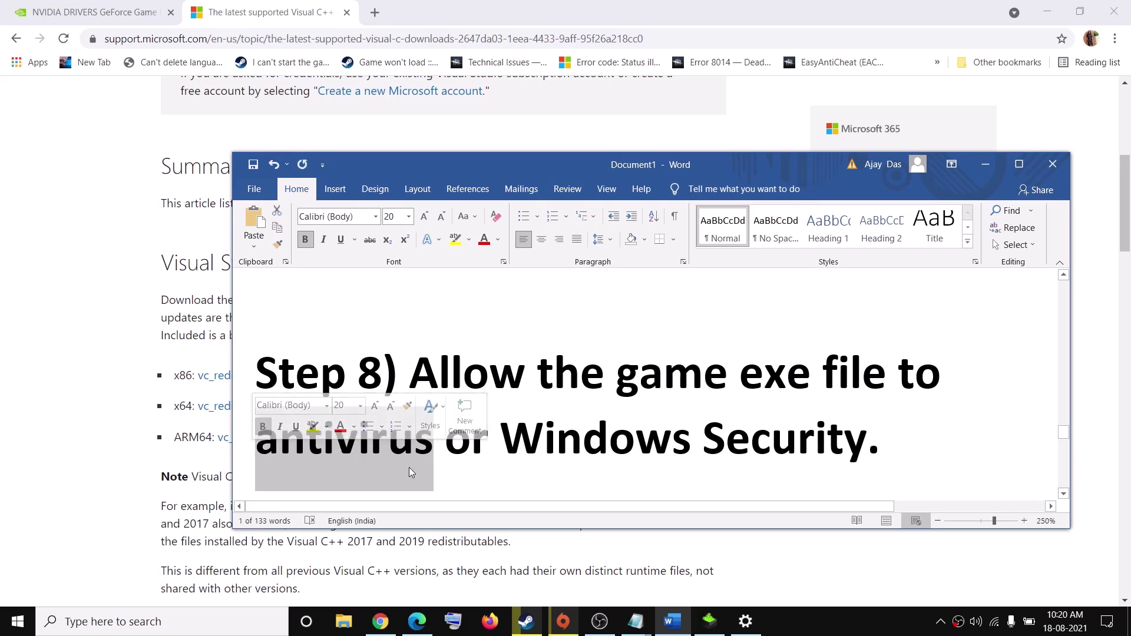
click(524, 371)
drag(616, 374, 415, 460)
click(512, 439)
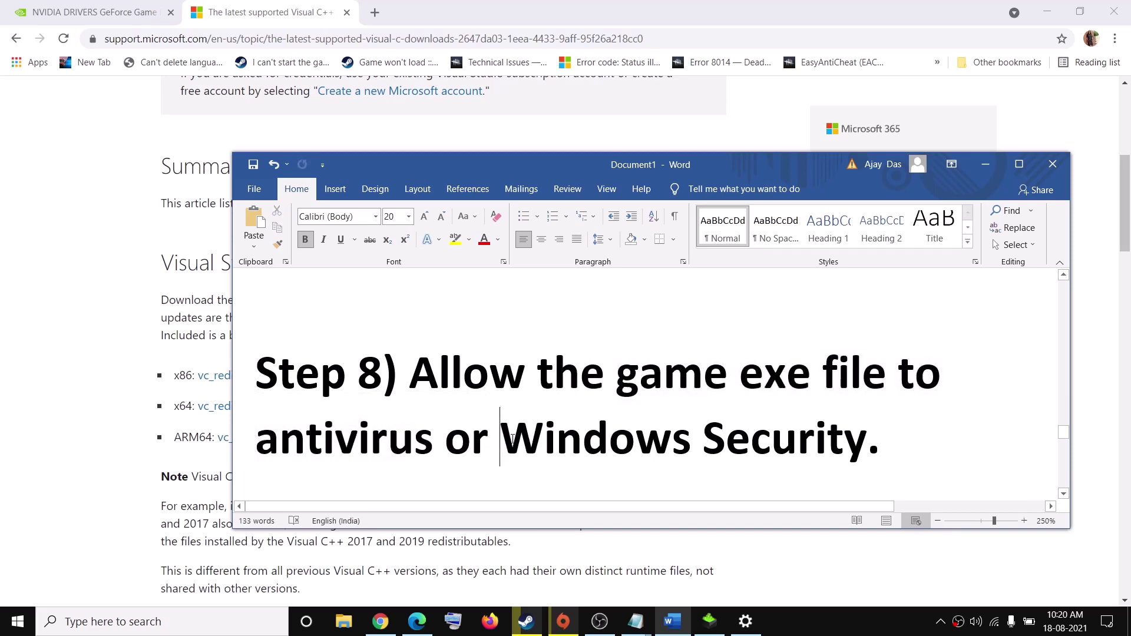
drag(512, 439, 866, 445)
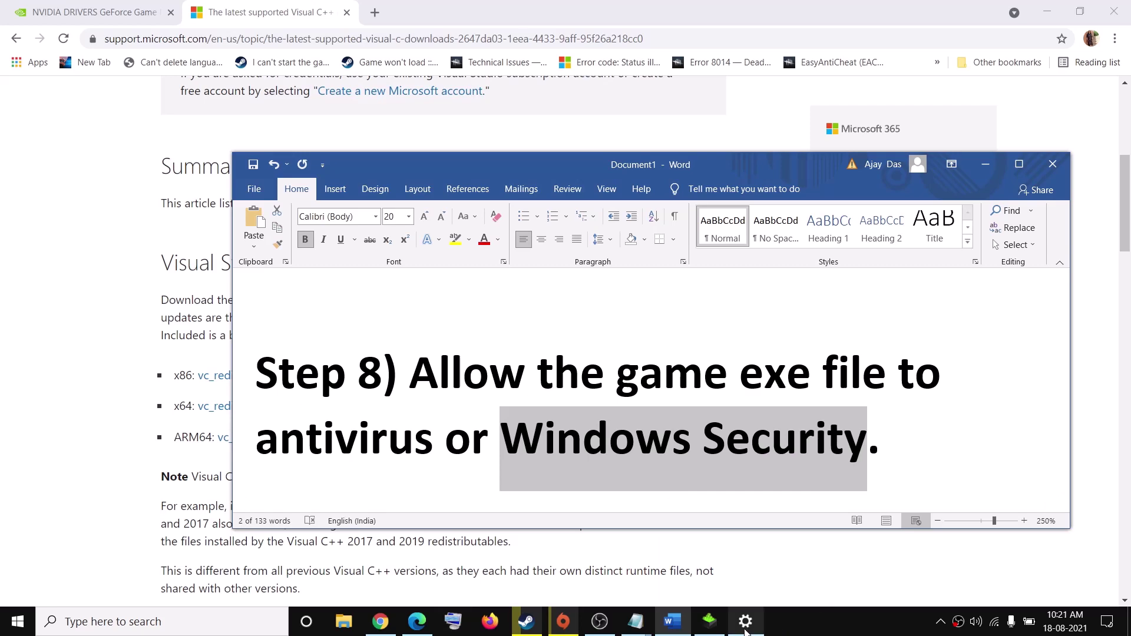
click(745, 629)
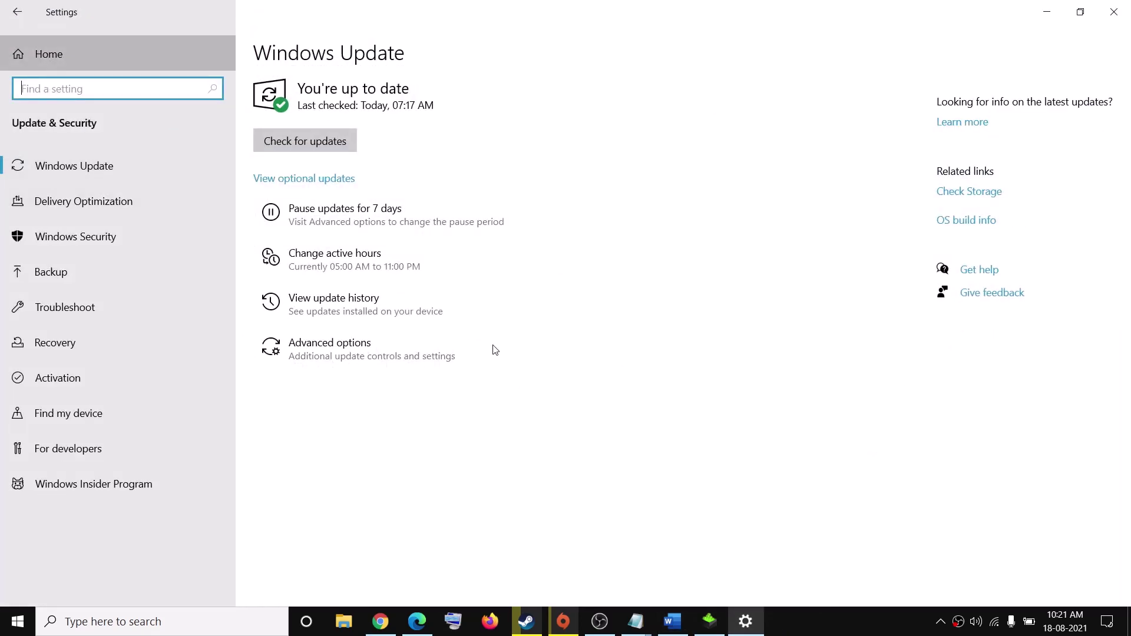
Open Windows Security's list of apps allowed through Controlled folder access, approving the admin prompt.
click(44, 37)
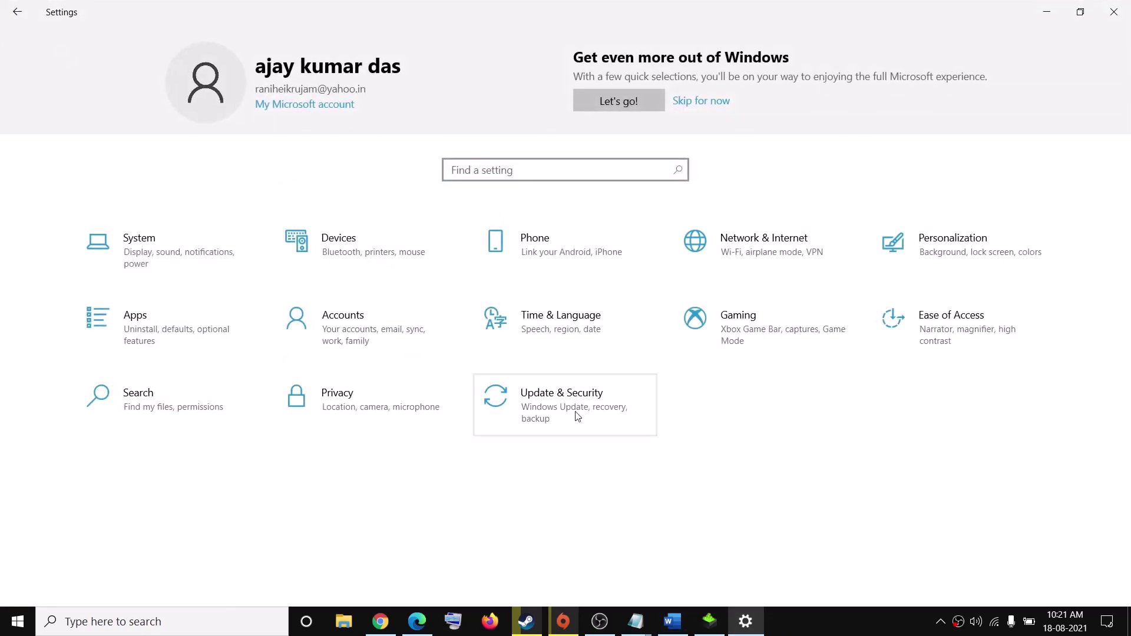
click(517, 396)
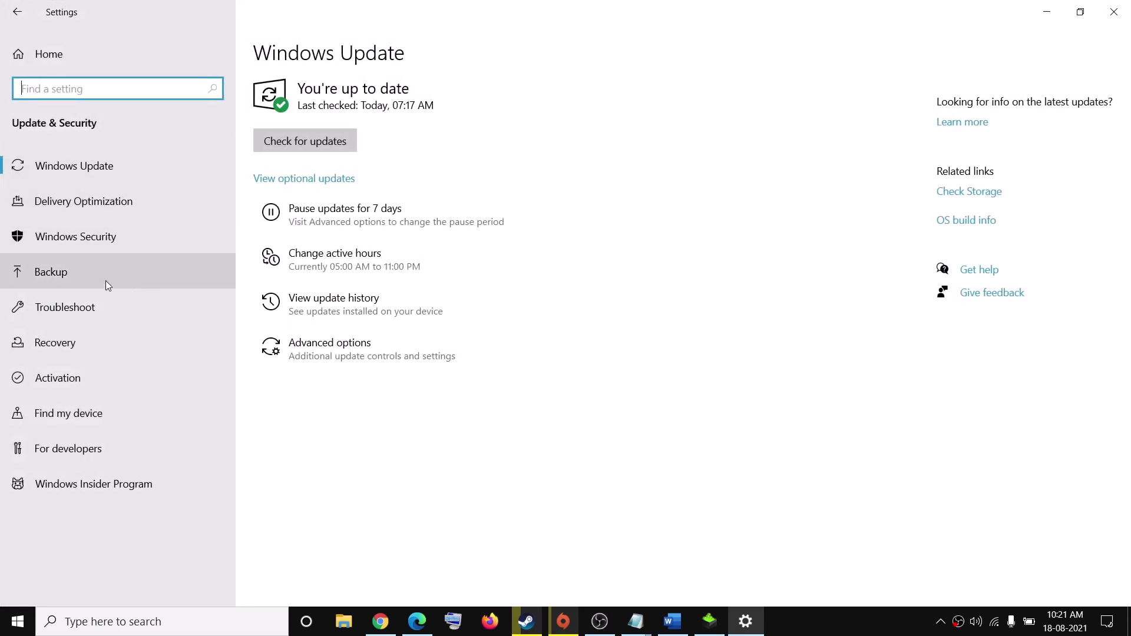
click(62, 236)
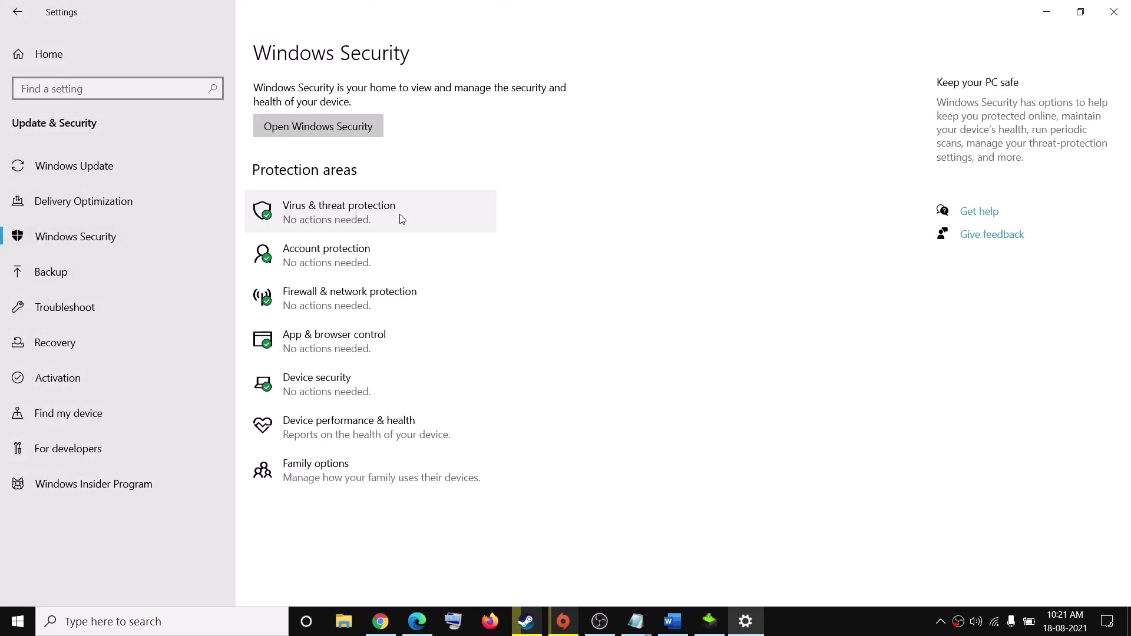
click(336, 217)
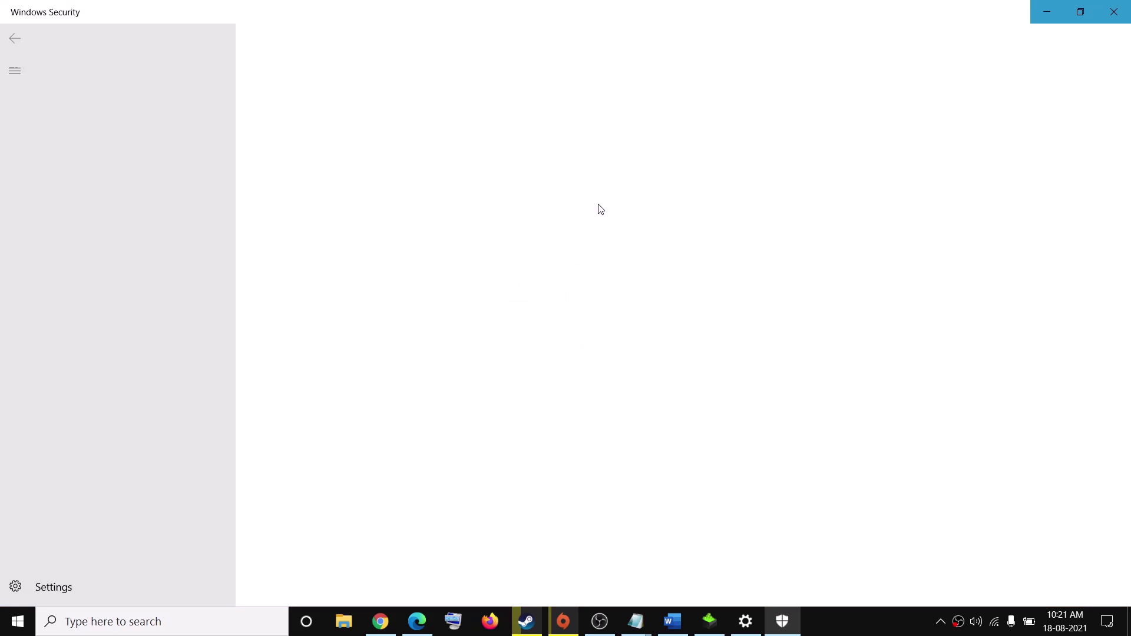
scroll(396, 496, down, 2)
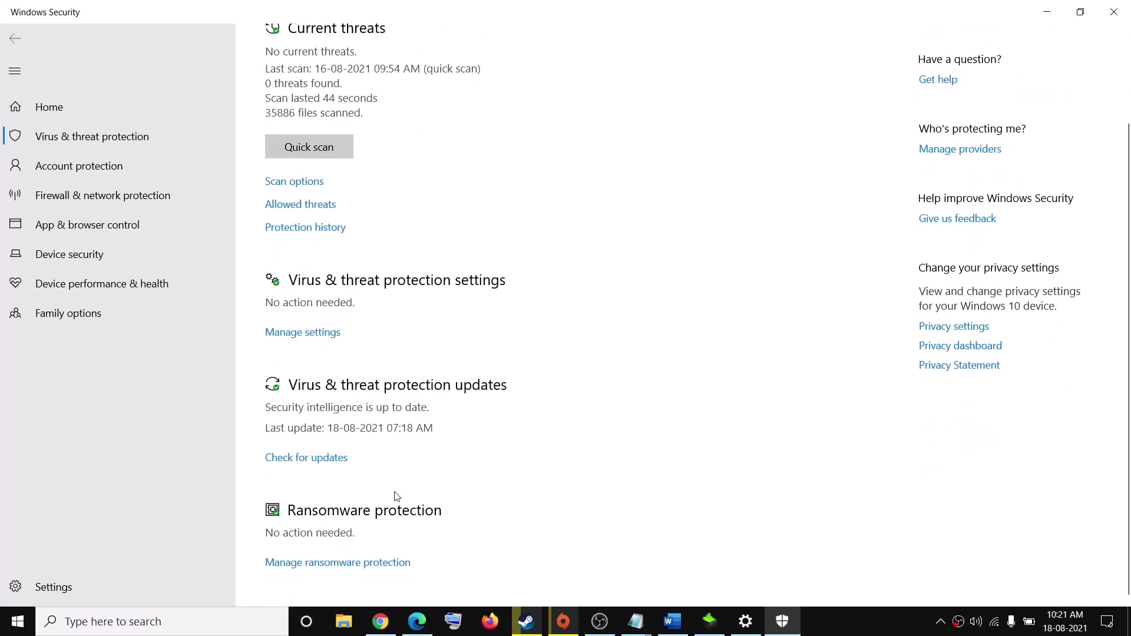
click(344, 563)
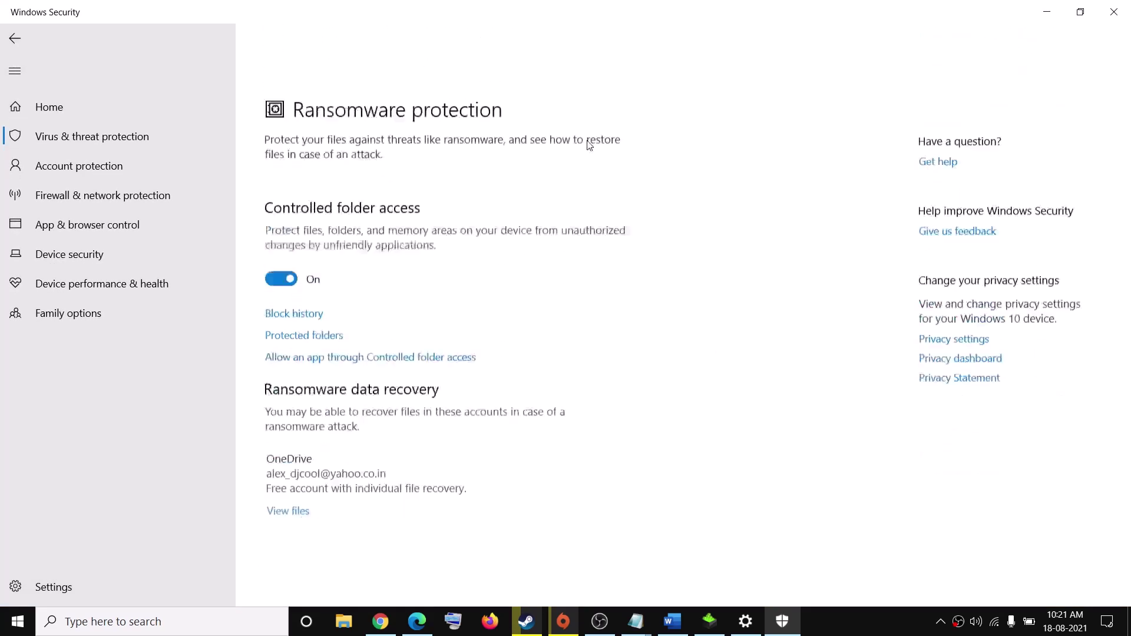
click(366, 308)
click(489, 402)
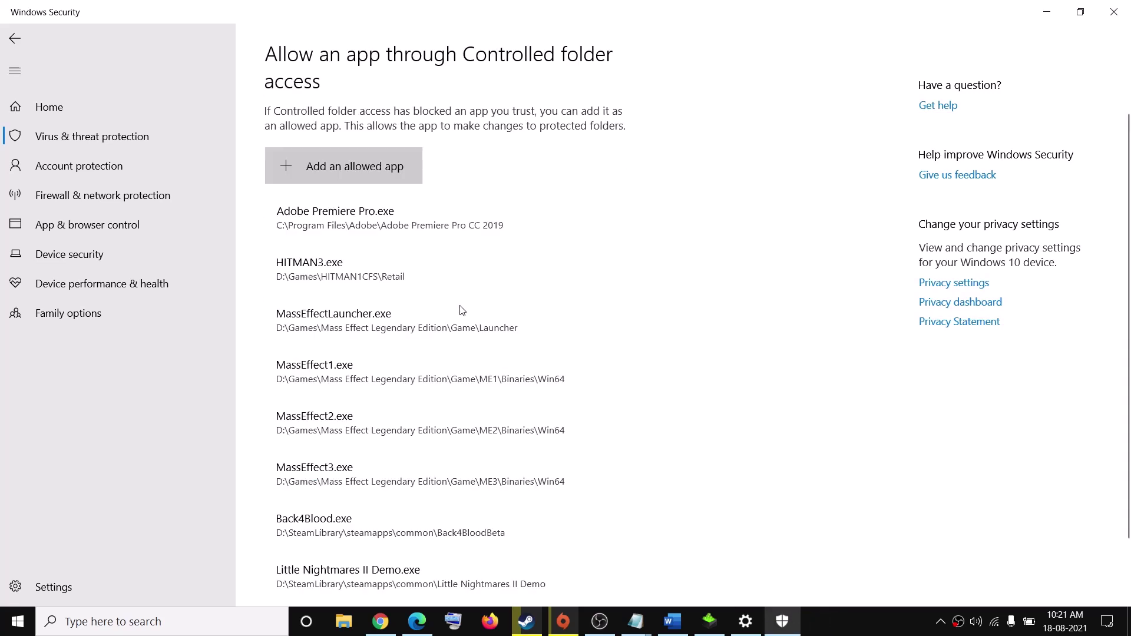
Browse to D:\SteamLibrary\steamapps\common\Humankind for an allowed app, then cancel the picker.
click(346, 166)
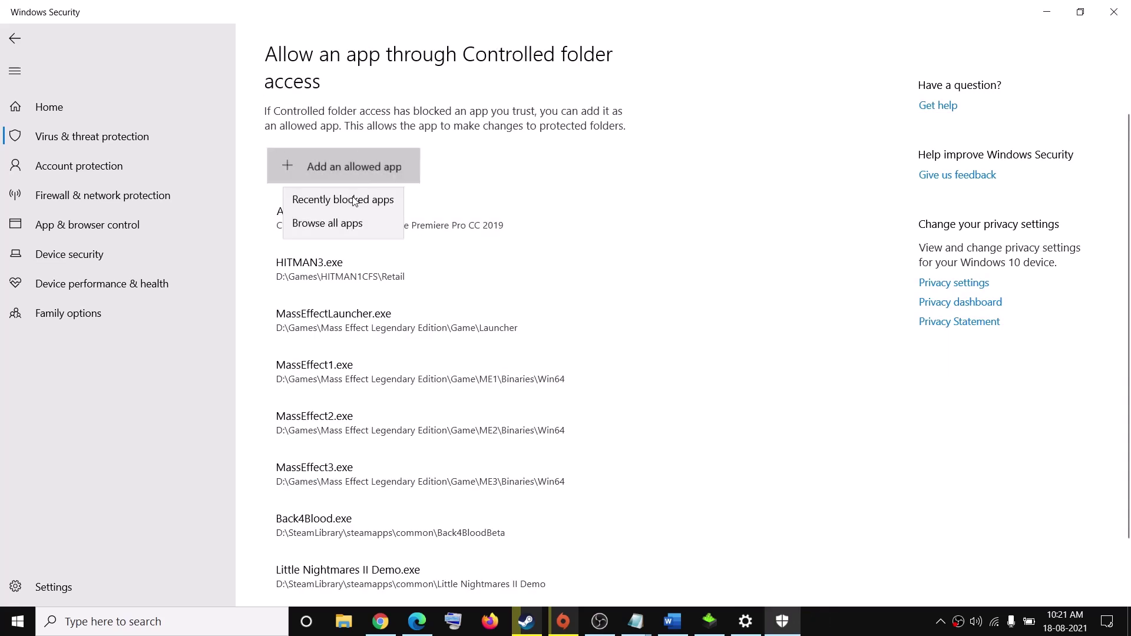
click(330, 224)
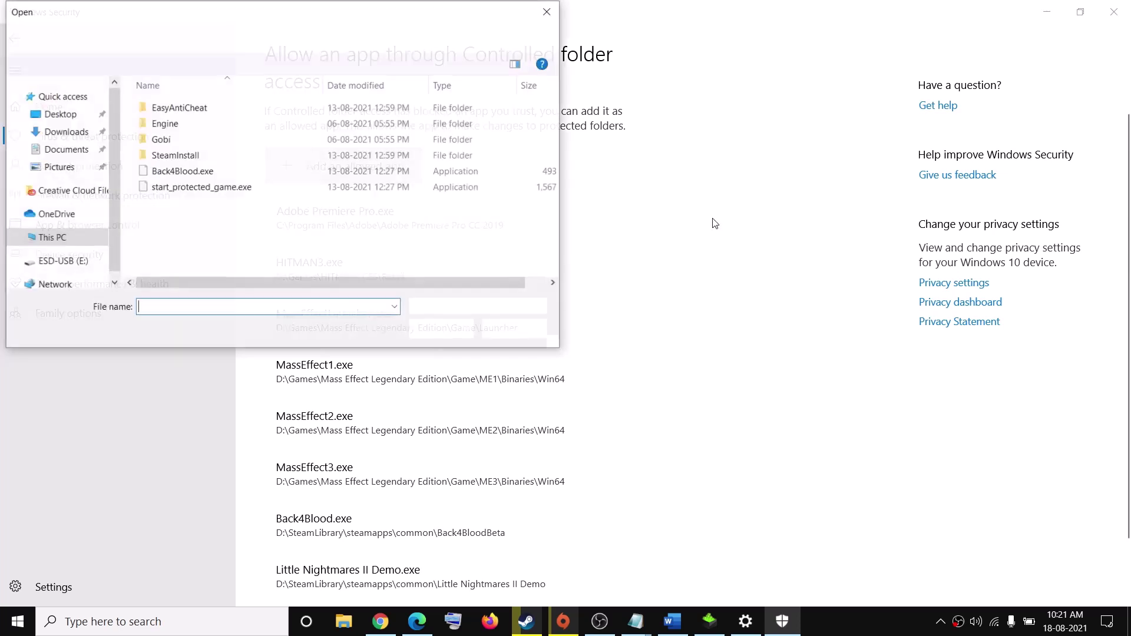
click(58, 239)
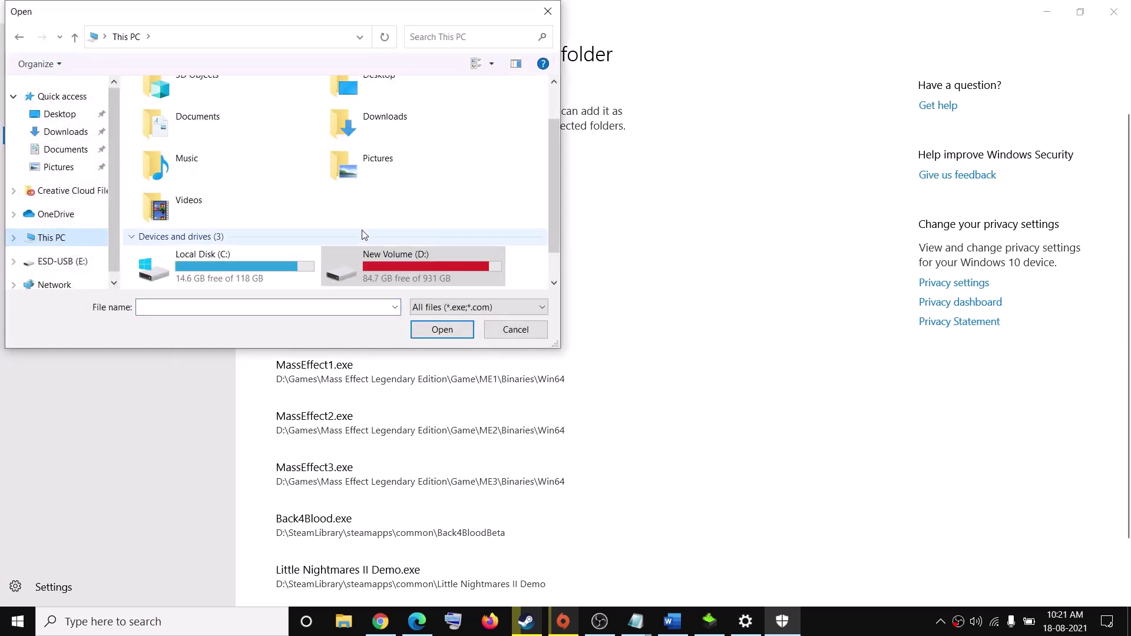
double_click(406, 259)
scroll(215, 211, down, 6)
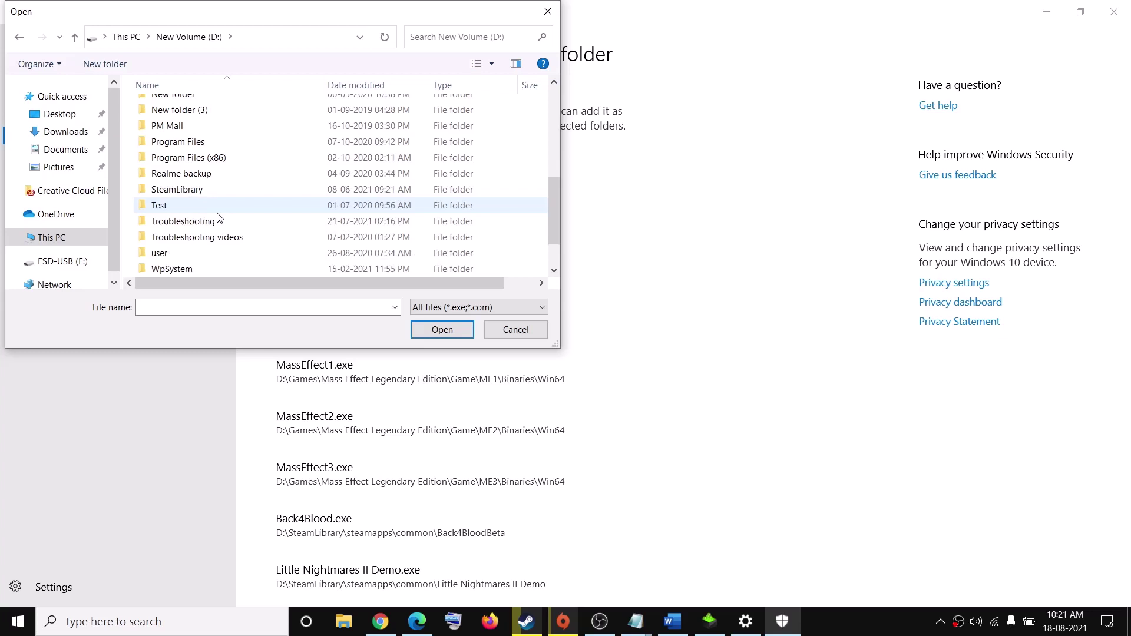
double_click(186, 148)
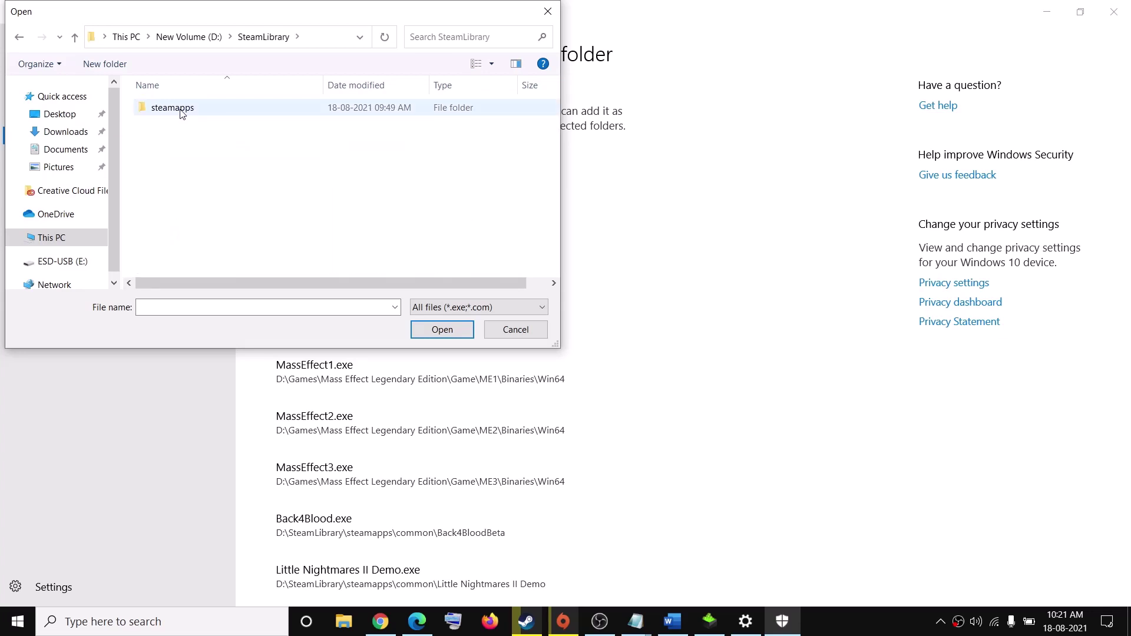
double_click(183, 110)
double_click(187, 110)
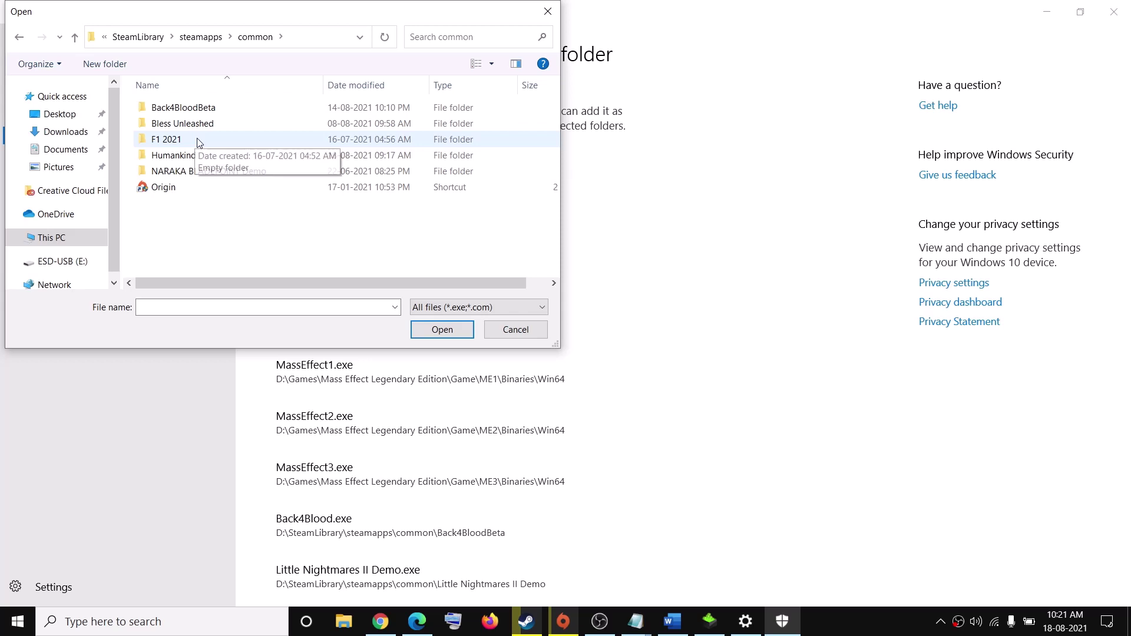
click(198, 159)
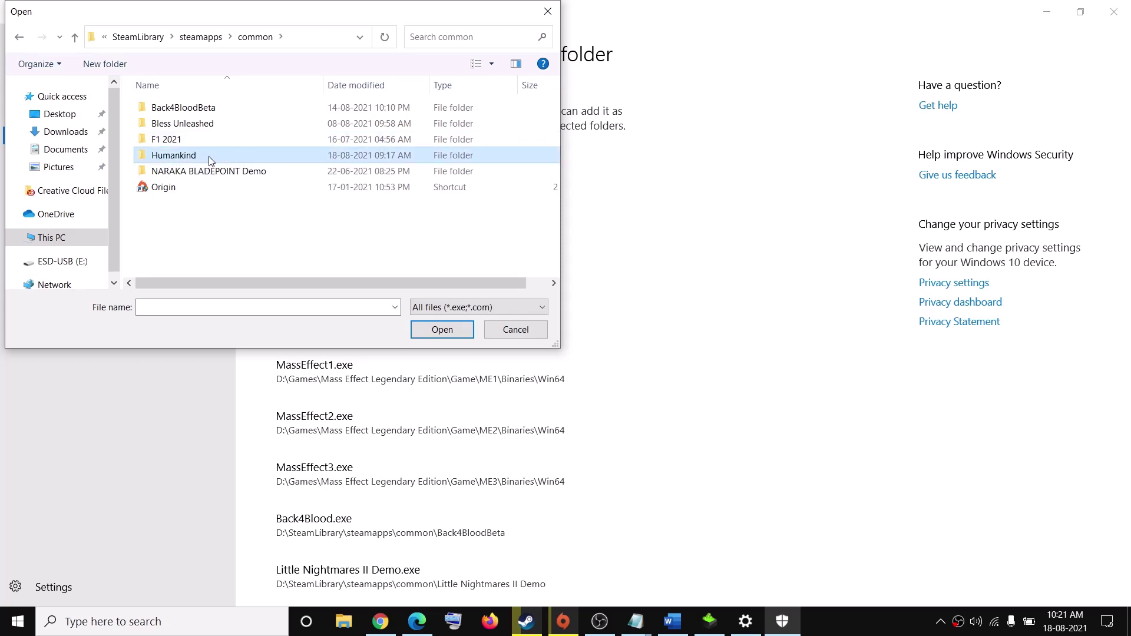
double_click(219, 158)
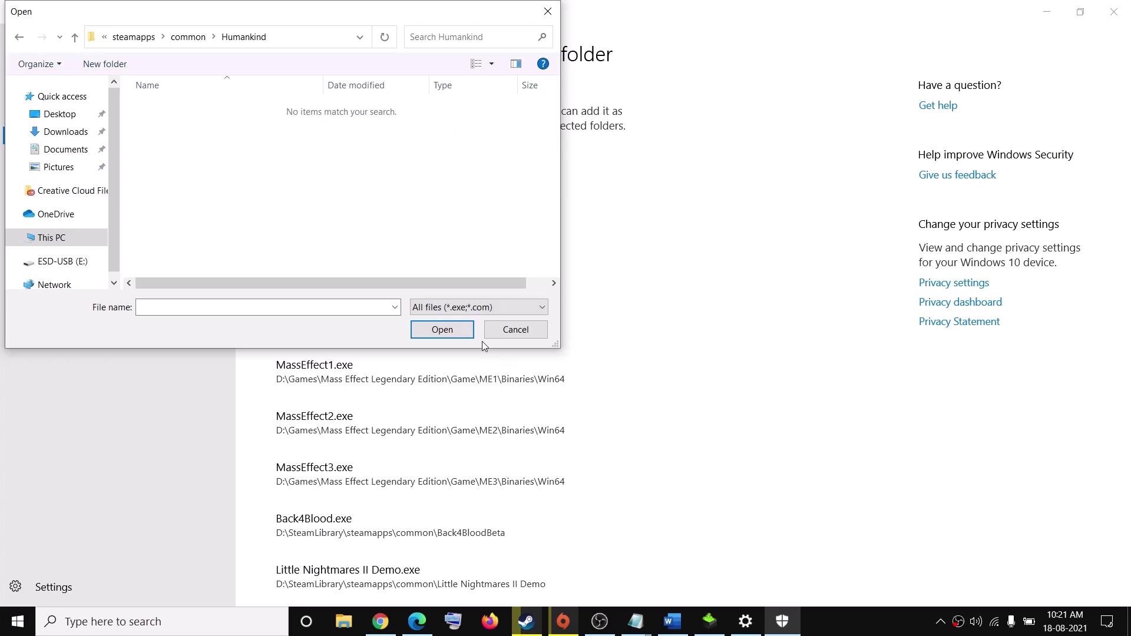
click(513, 337)
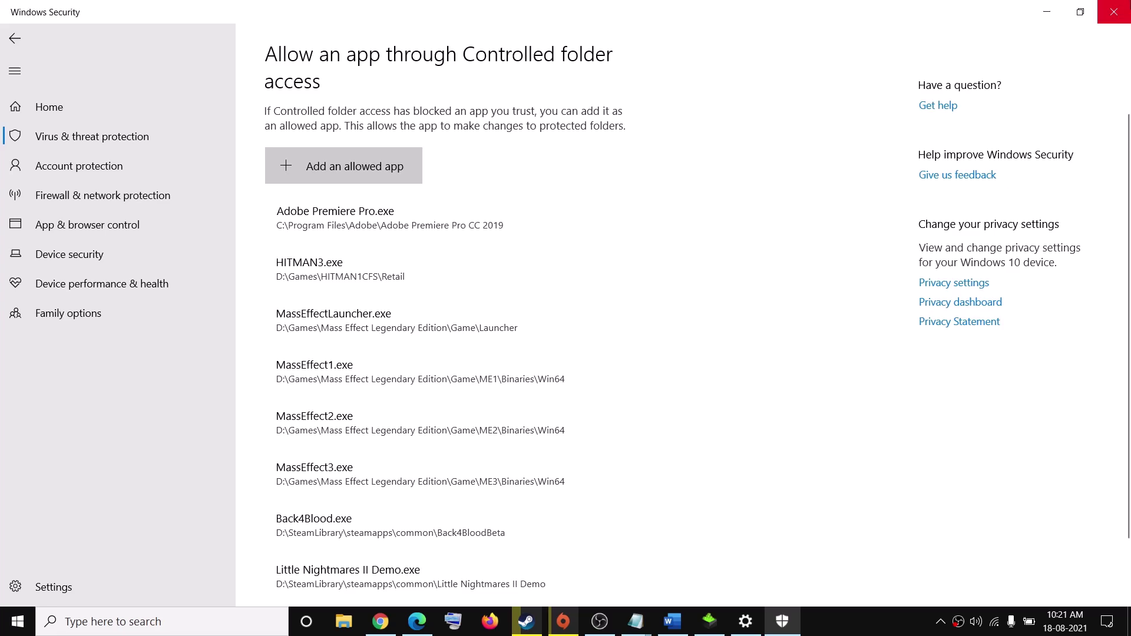
Close Windows Security and scroll the notes to Step 9, Verify the game files.
click(1119, 15)
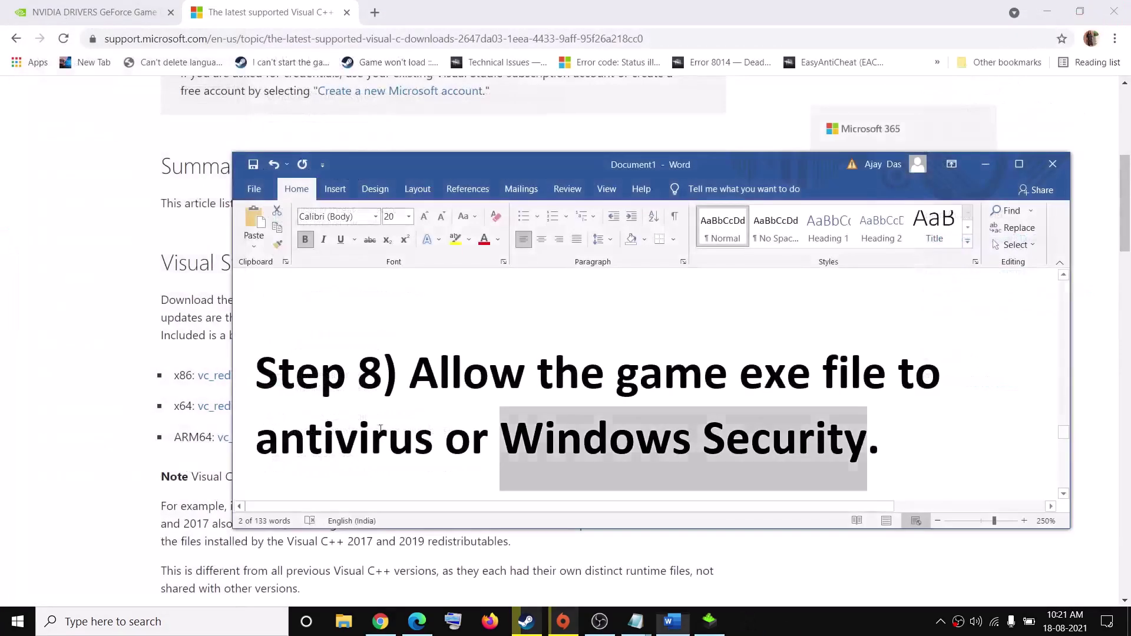
scroll(380, 428, down, 3)
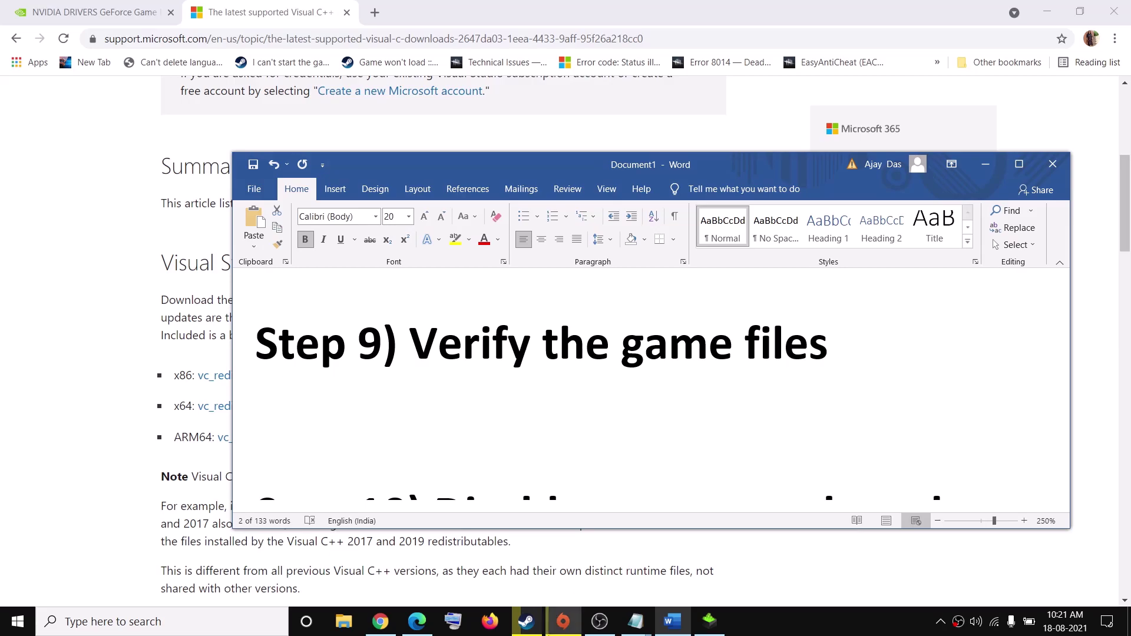
click(526, 621)
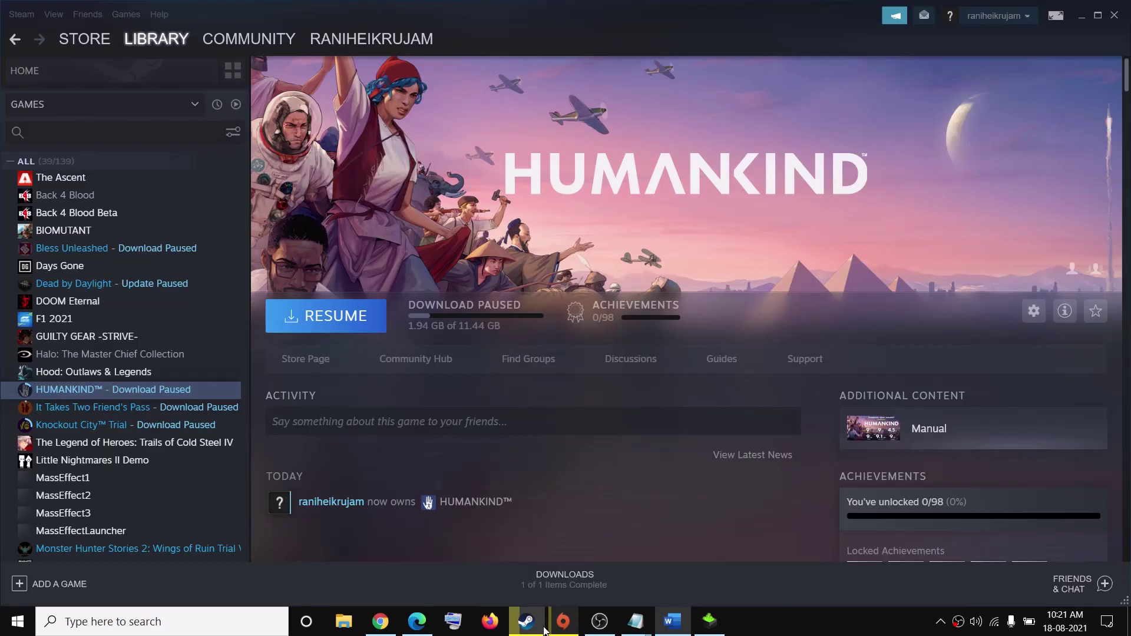
View HUMANKIND's Local Files properties with Verify integrity of game files, then close them.
right_click(140, 391)
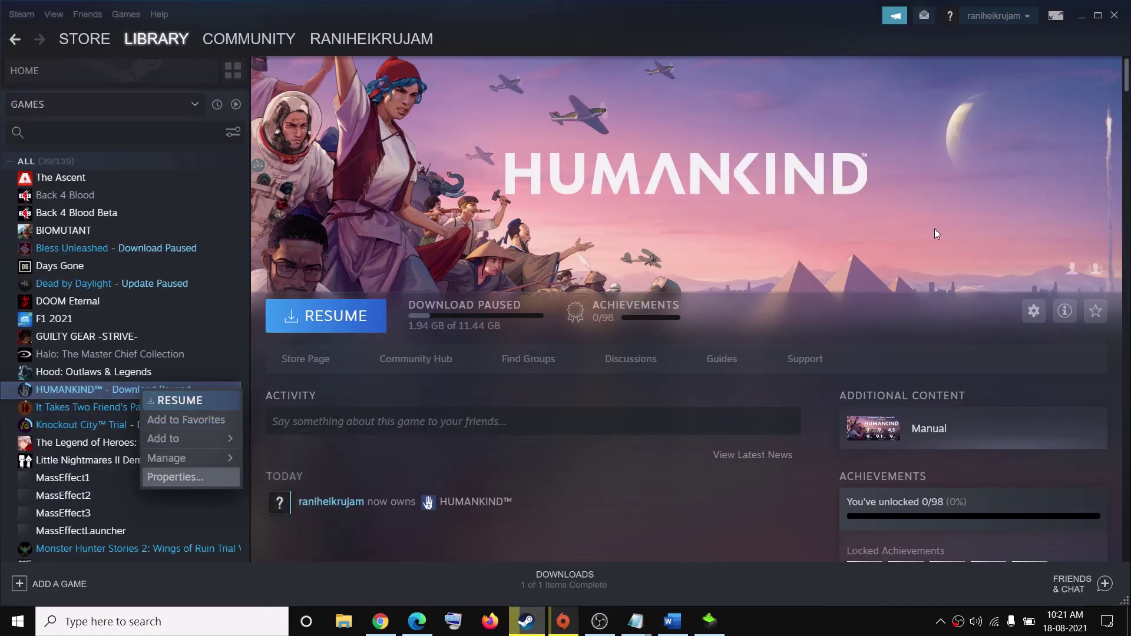
key(Return)
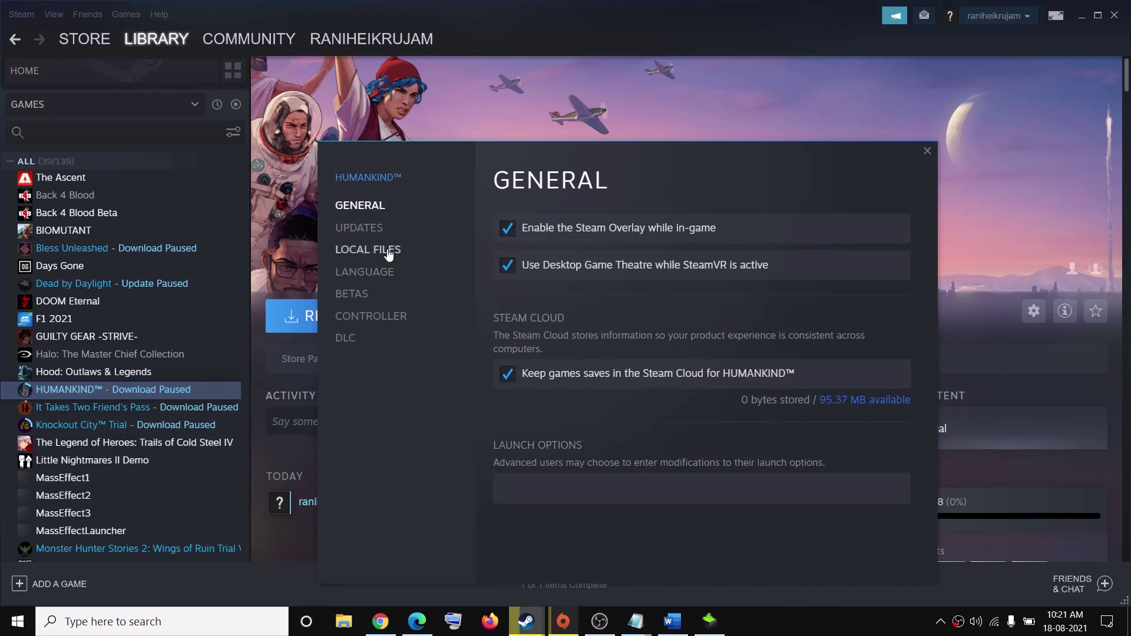
click(389, 252)
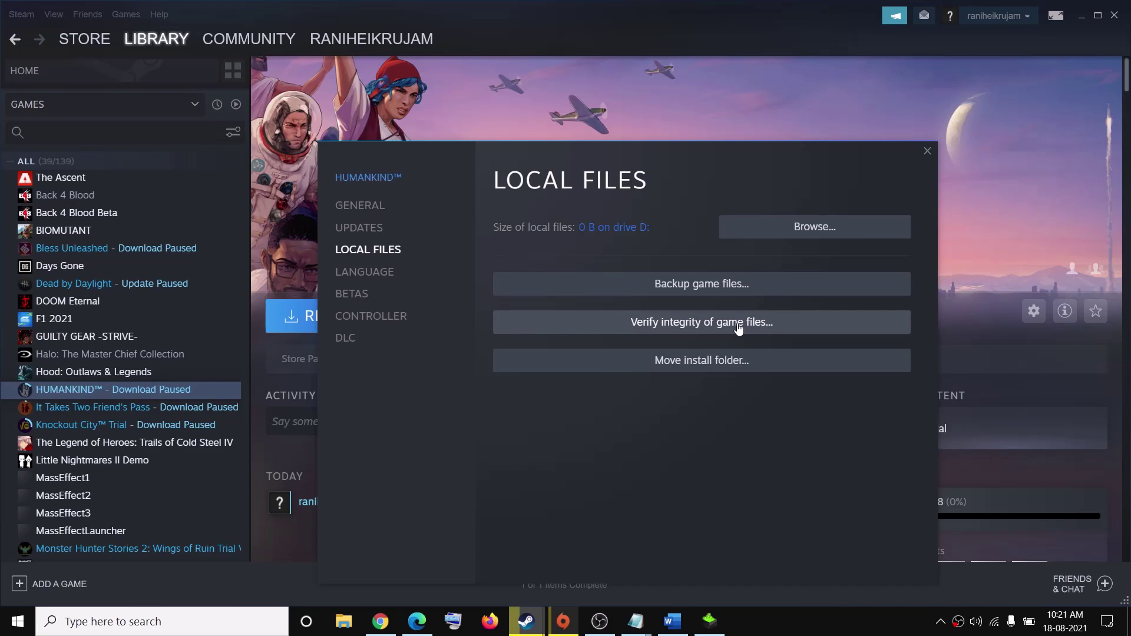
click(926, 152)
Disable Steam Overlay and Steam Cloud saves in HUMANKIND's General properties.
click(672, 621)
scroll(552, 430, down, 2)
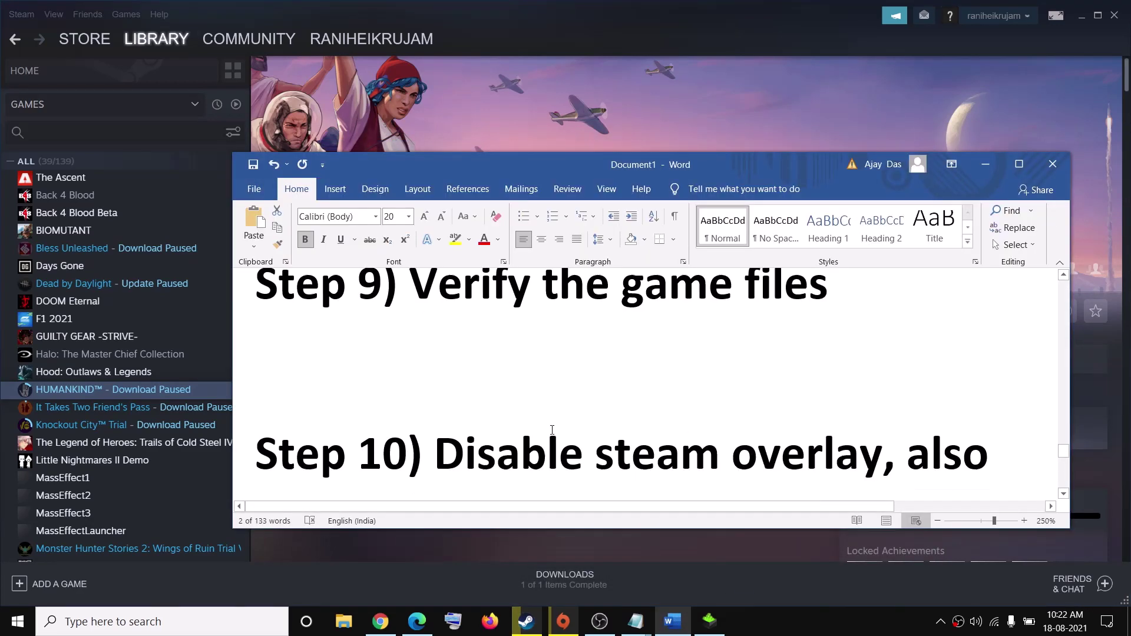
scroll(552, 430, down, 3)
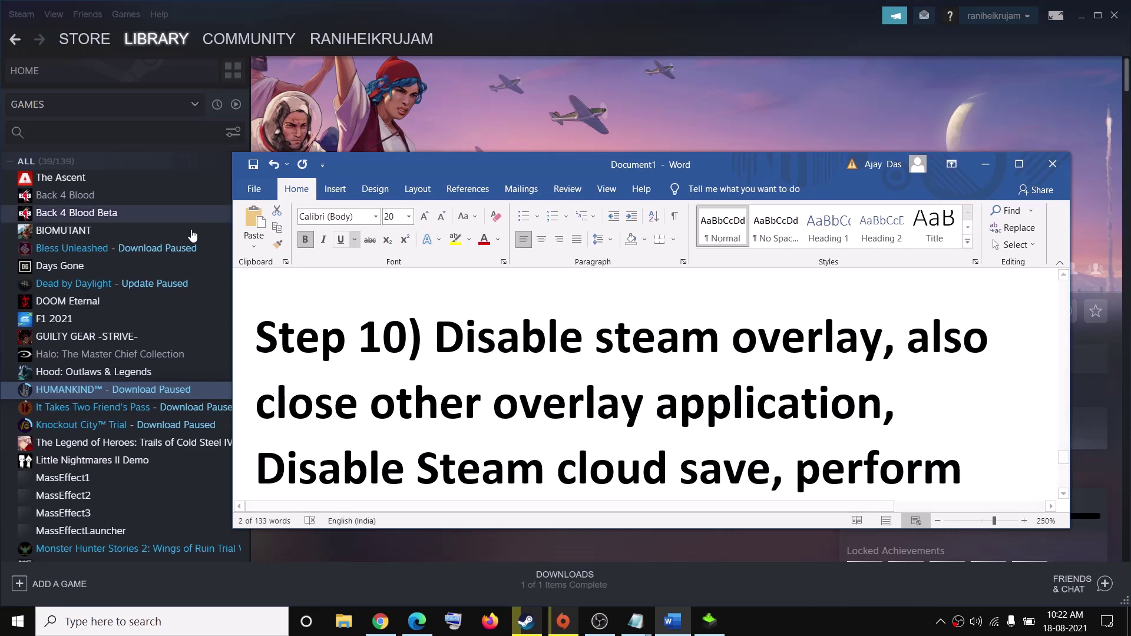
right_click(113, 393)
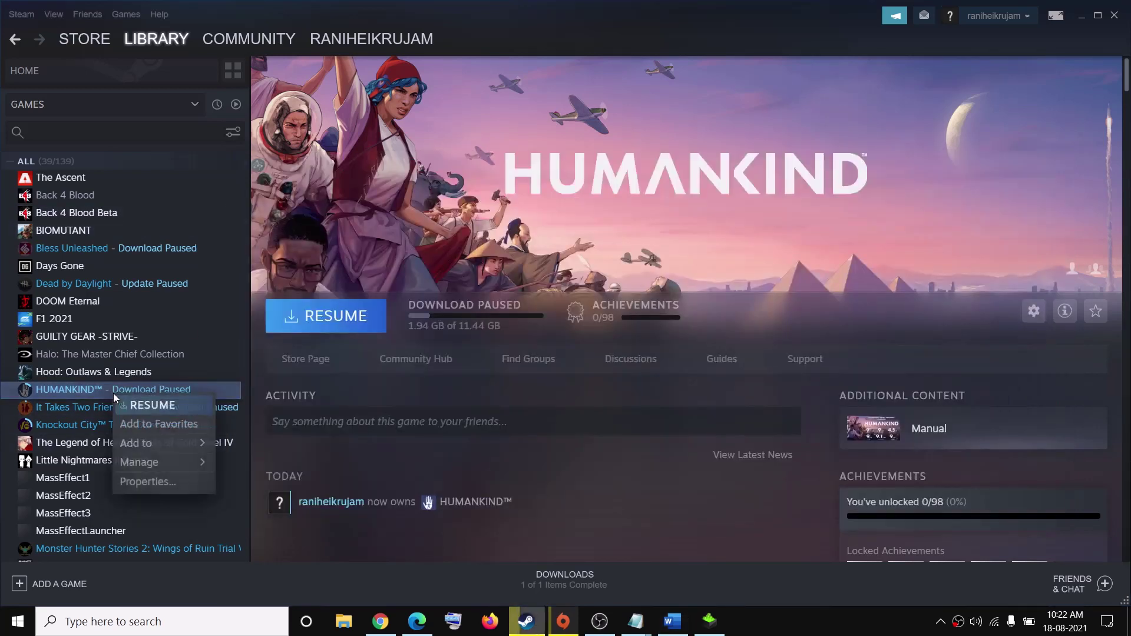
click(147, 481)
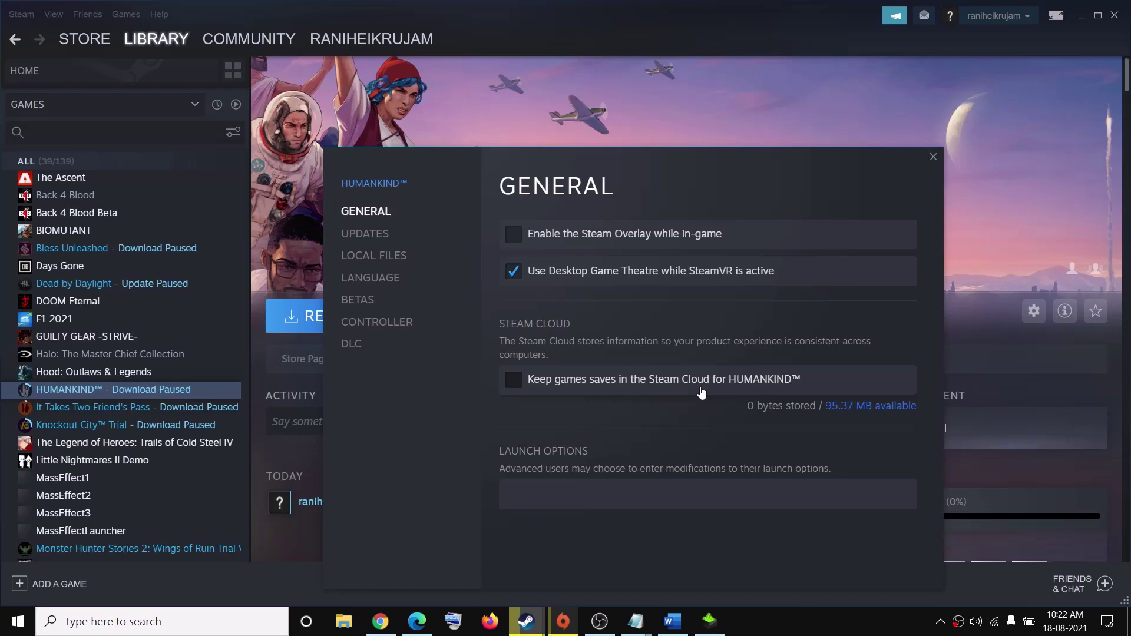
click(932, 157)
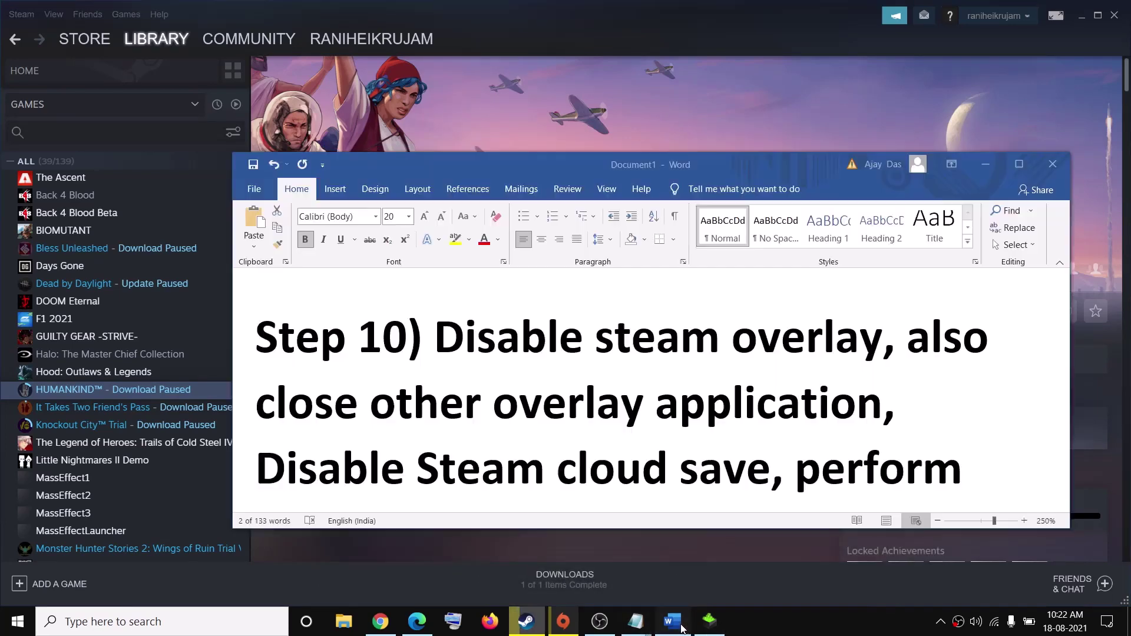
Search Windows for other overlay apps with 'disco' and 'gef', then dismiss the search.
click(672, 621)
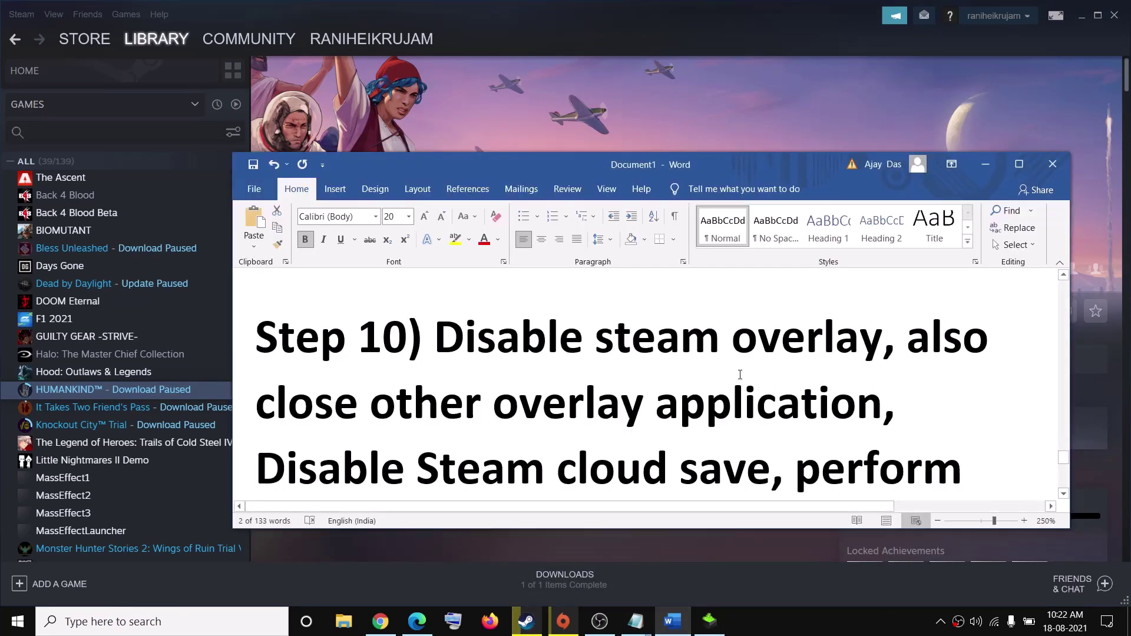
drag(285, 413, 881, 412)
click(237, 616)
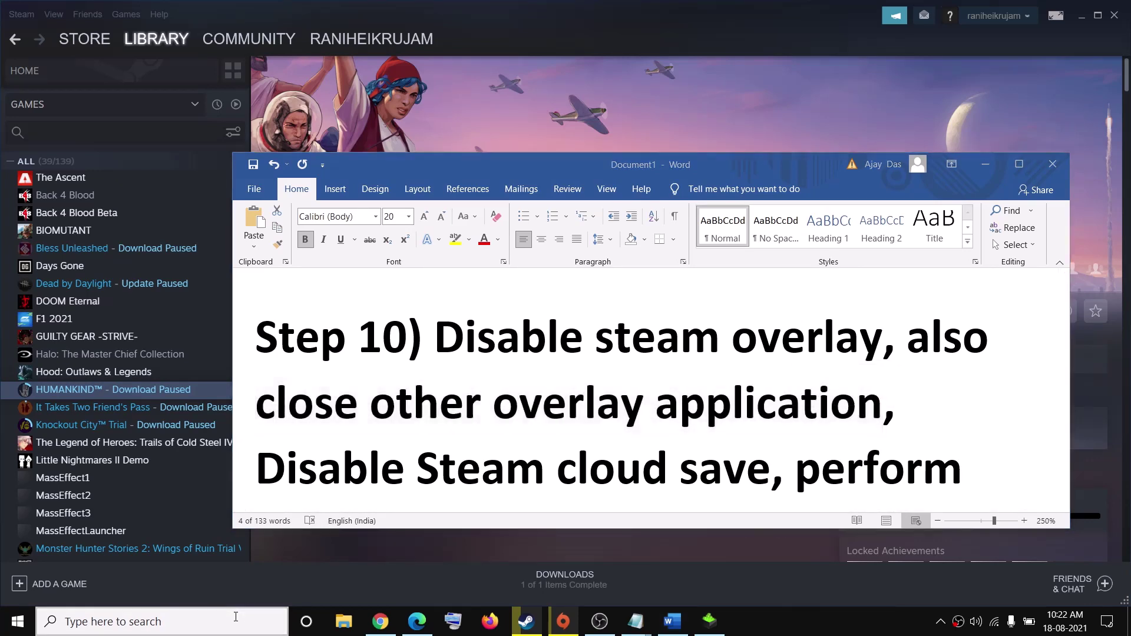
text(di)
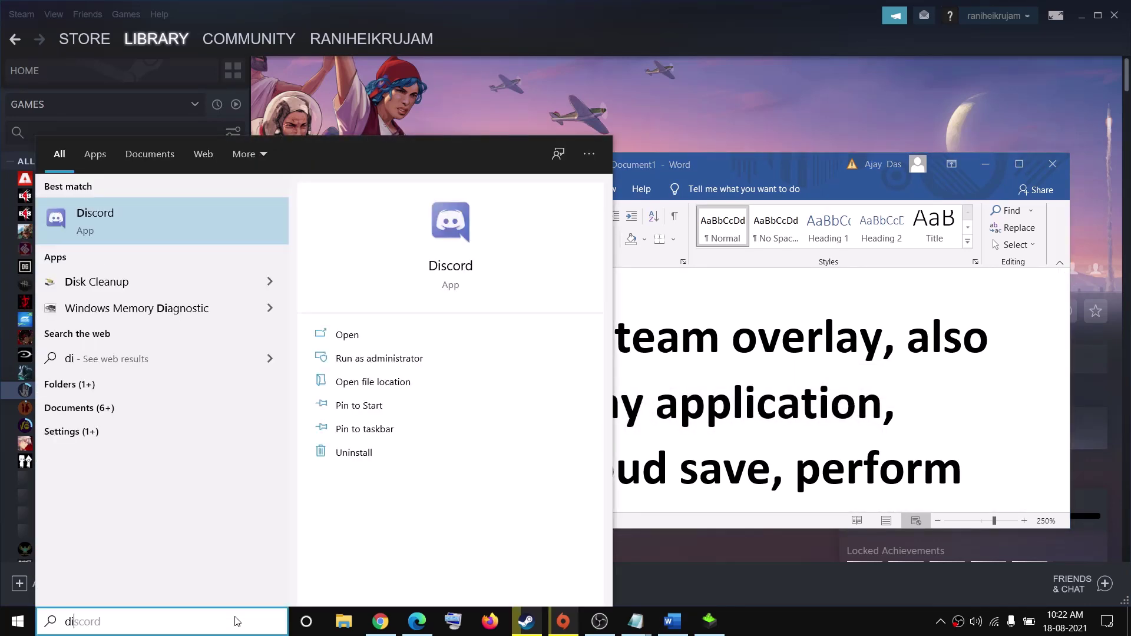
text(sco)
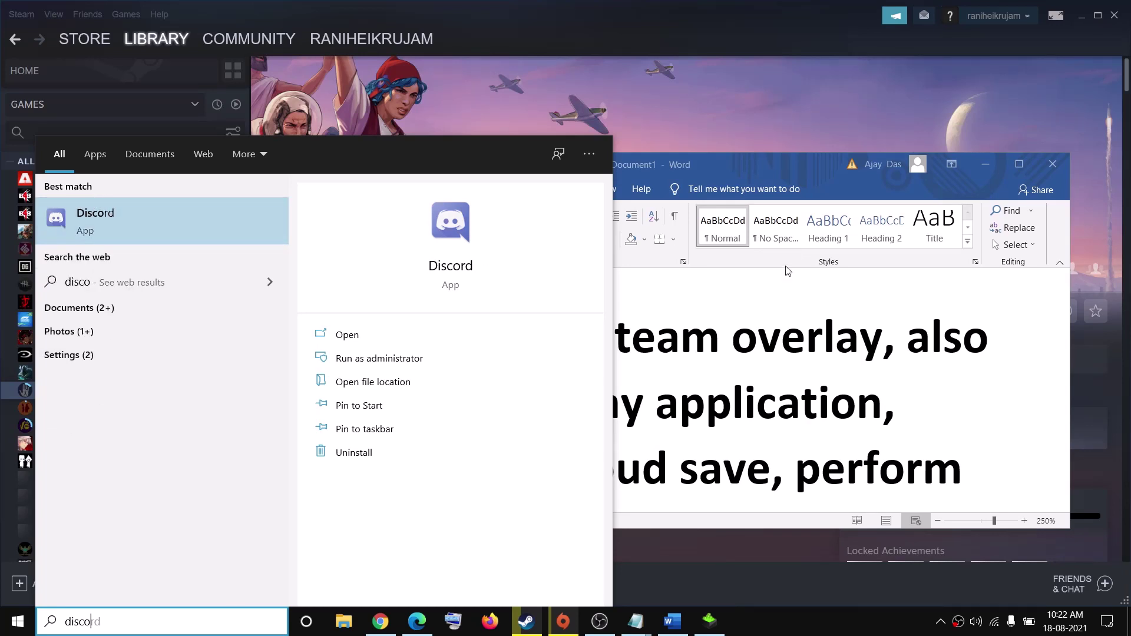
key(ctrl+a)
text(gef)
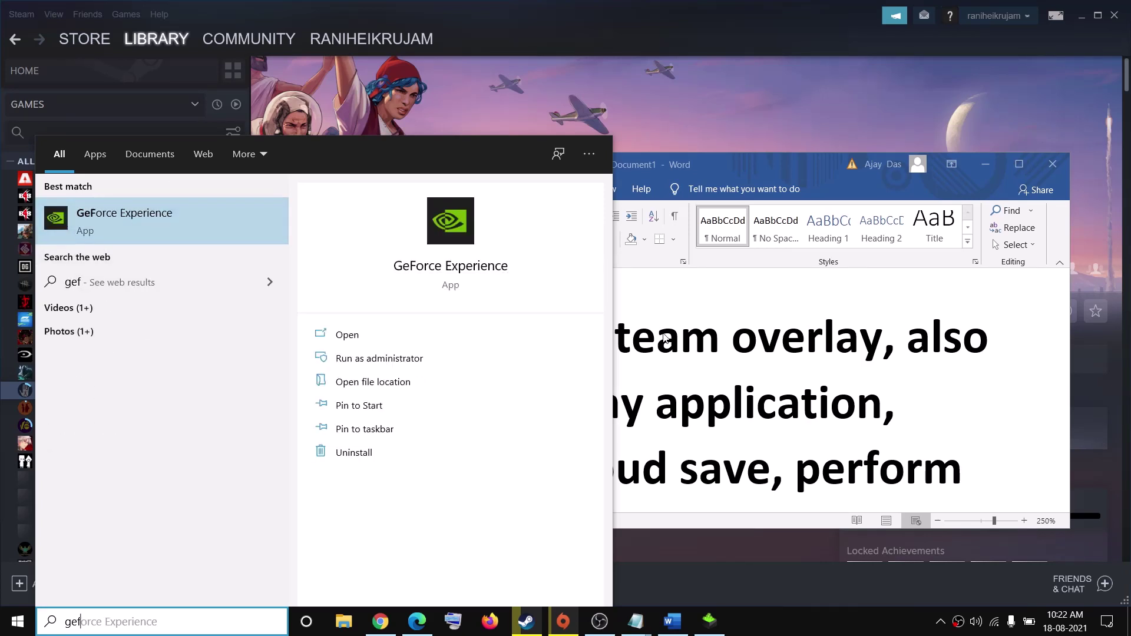
click(709, 307)
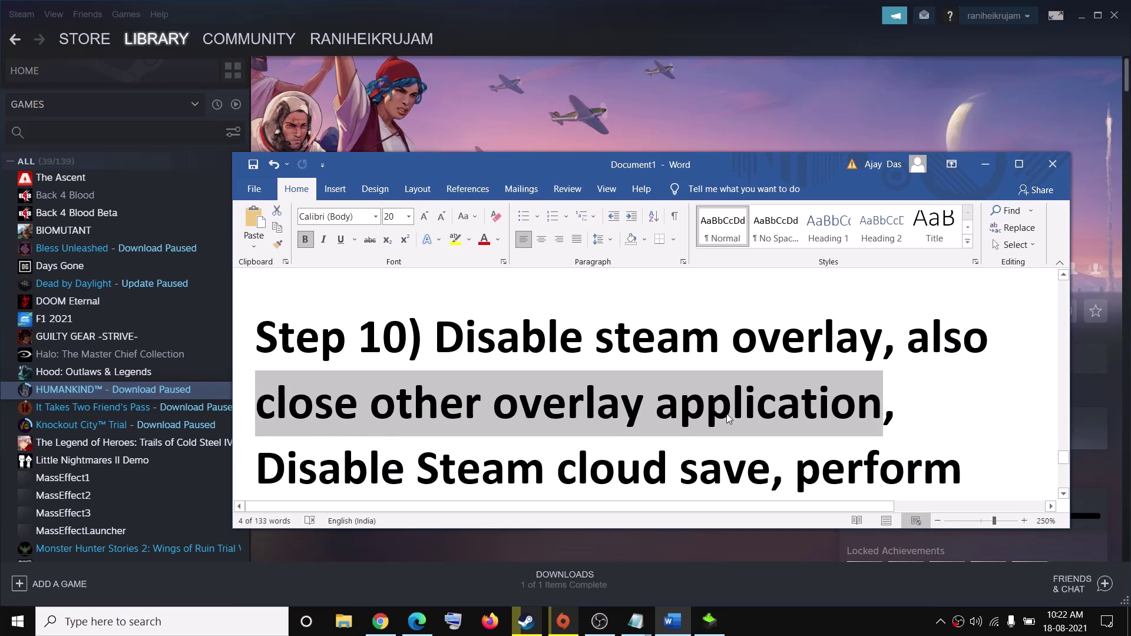
Scroll to the clean boot note and launch System Configuration by searching 'system'.
scroll(415, 412, down, 2)
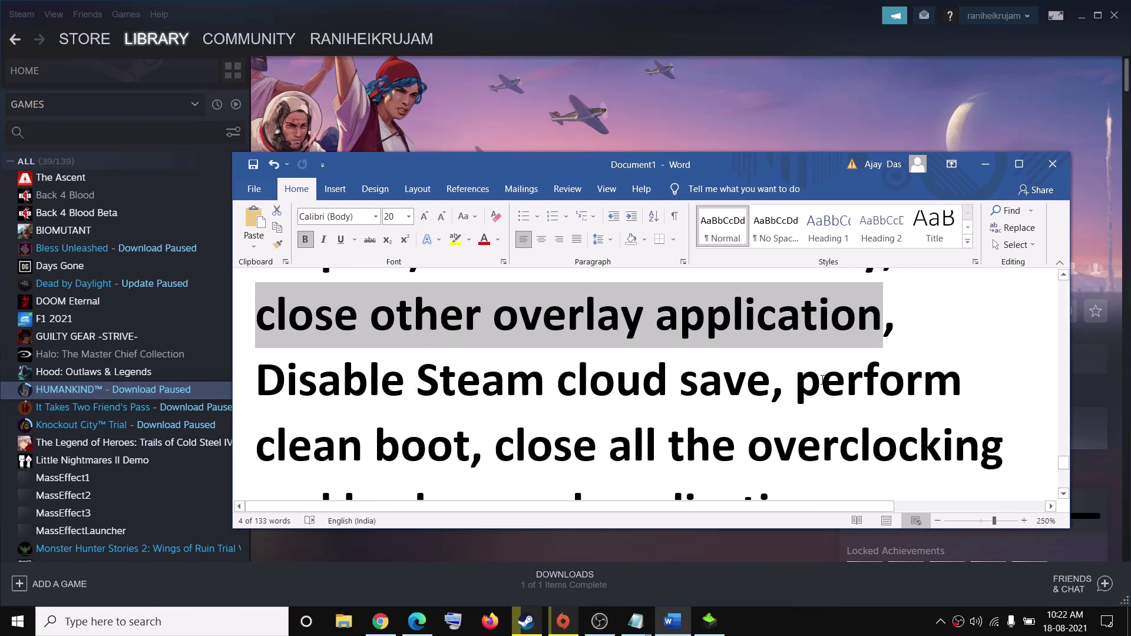
drag(804, 382, 474, 446)
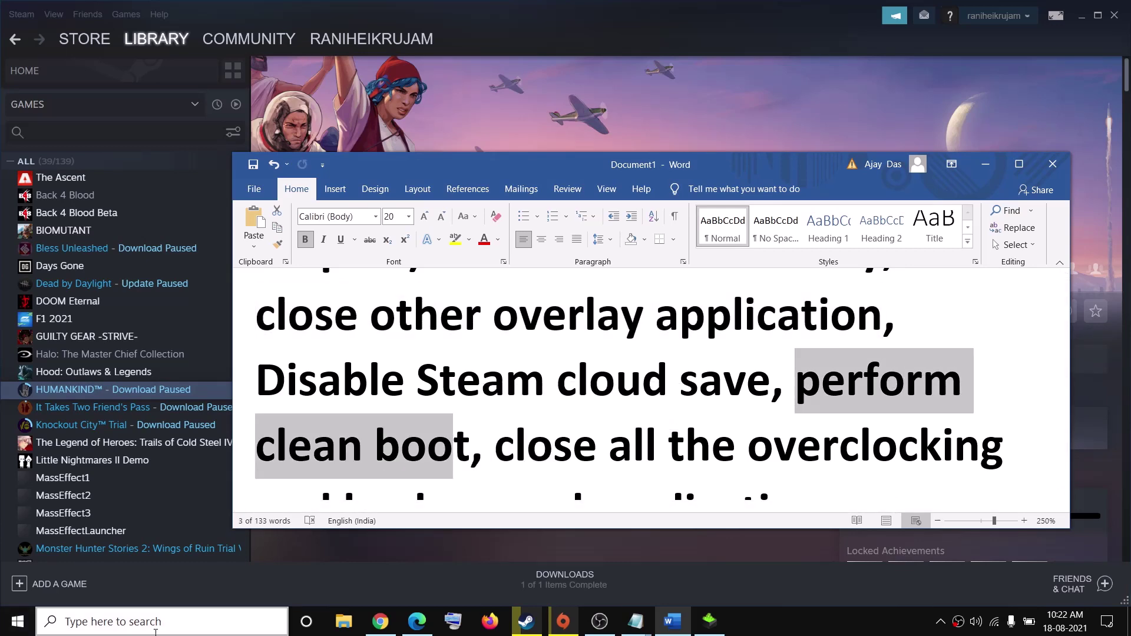
click(156, 622)
text(system)
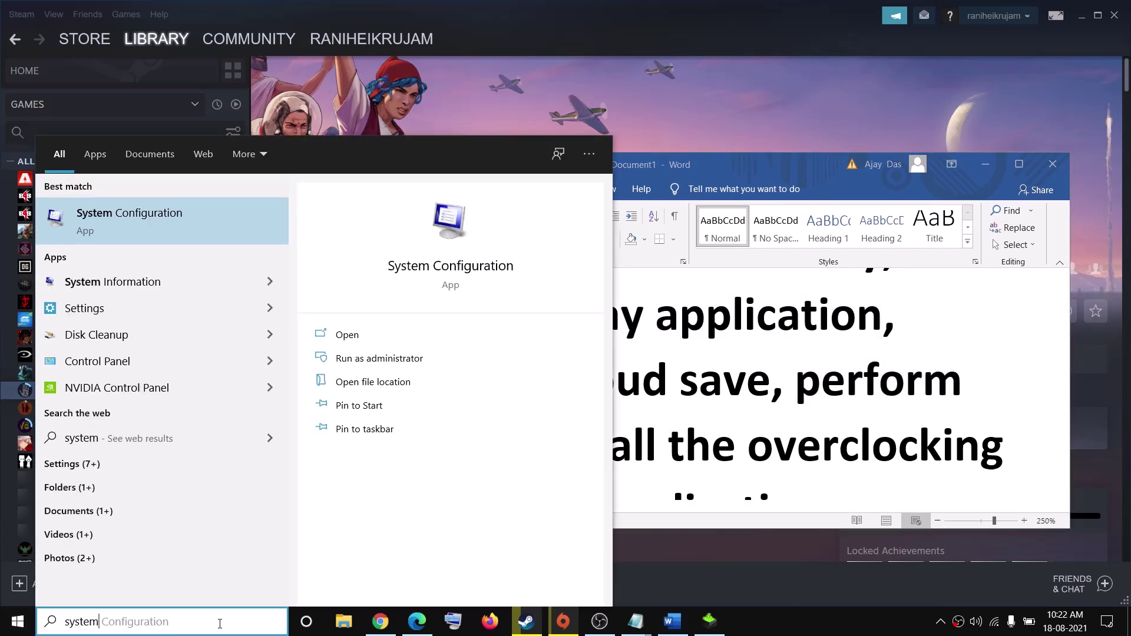
key(Right)
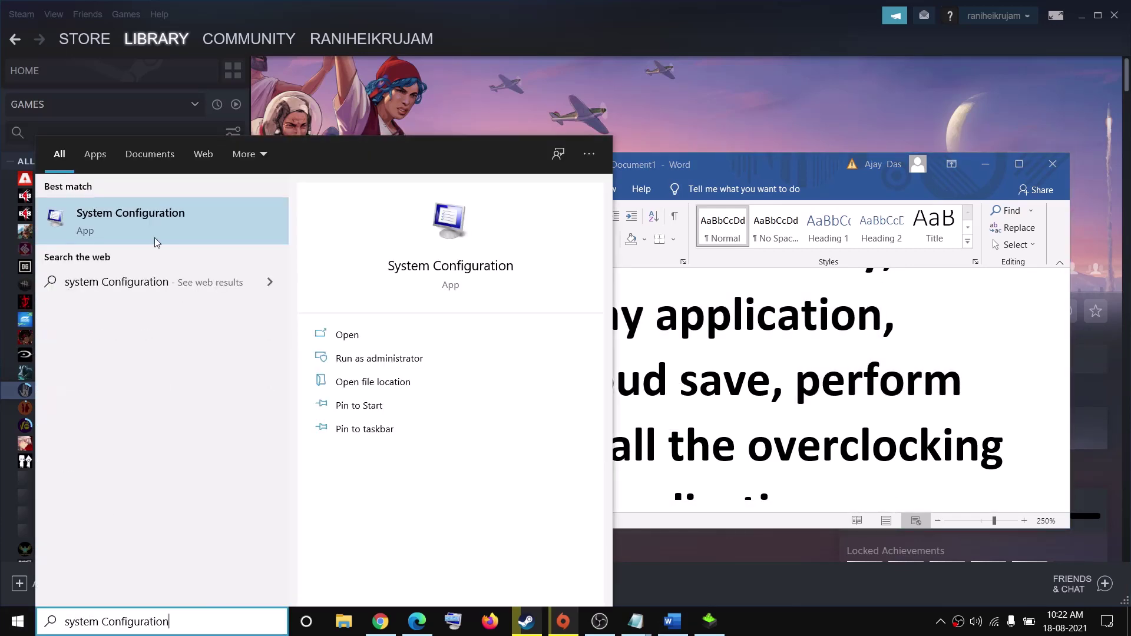
click(121, 234)
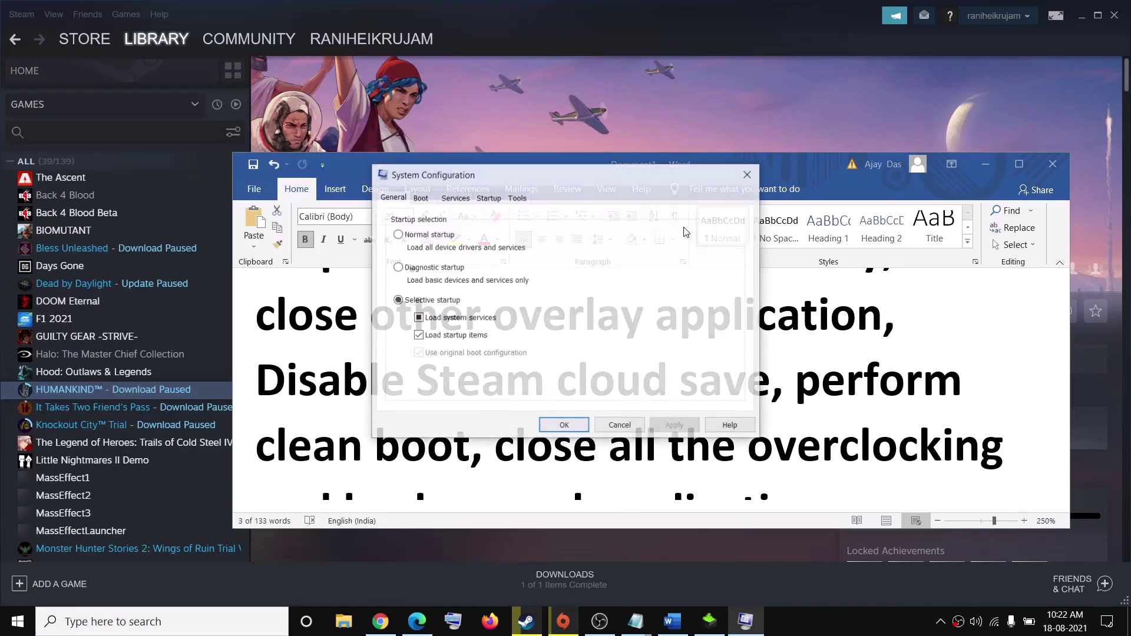
Hide Microsoft services, disable all remaining services, apply with OK, and decline the restart.
click(460, 199)
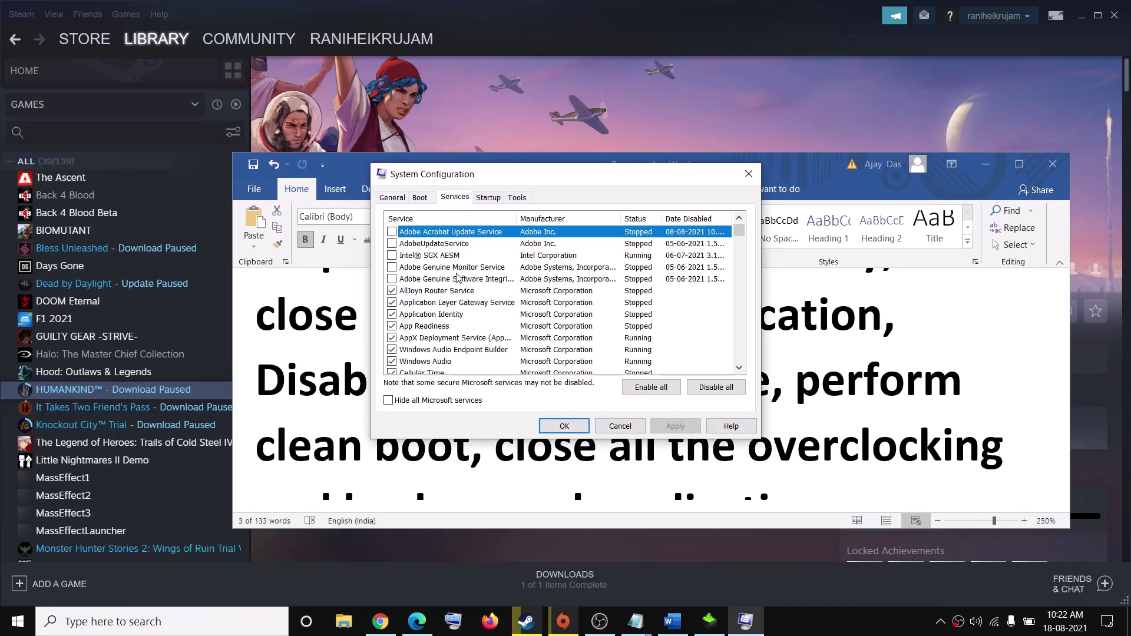
click(387, 402)
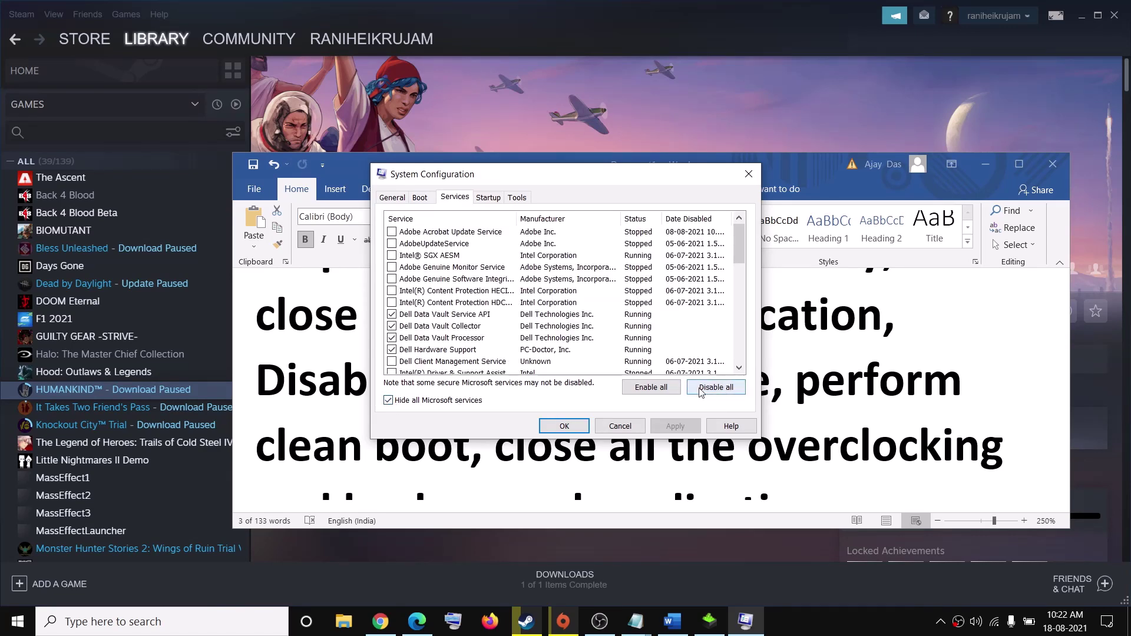
click(727, 390)
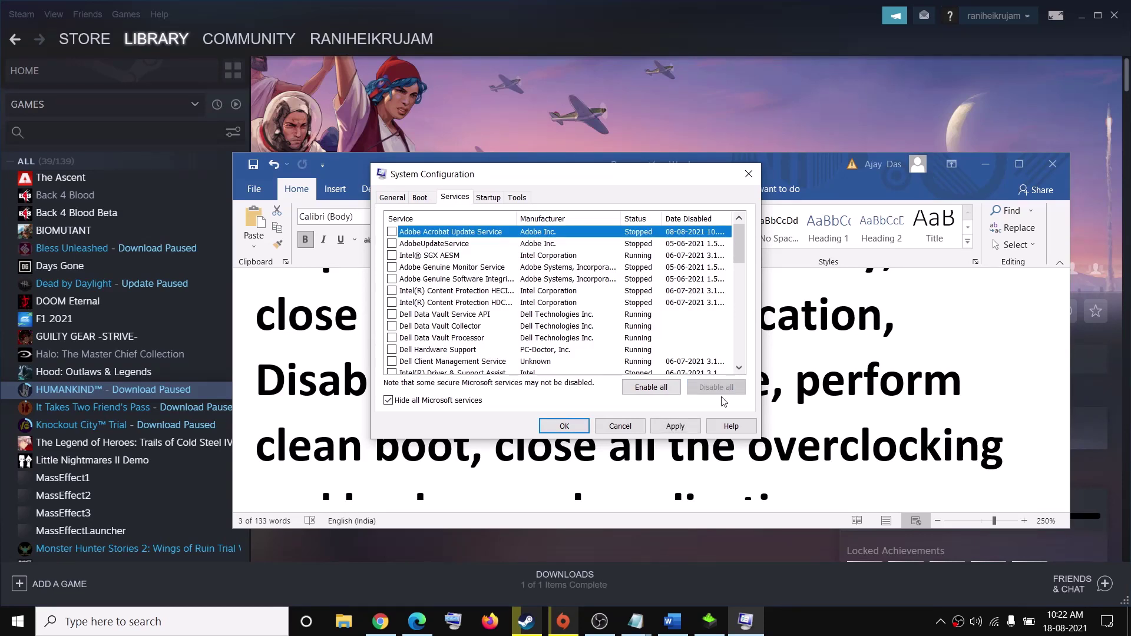
click(686, 426)
click(563, 426)
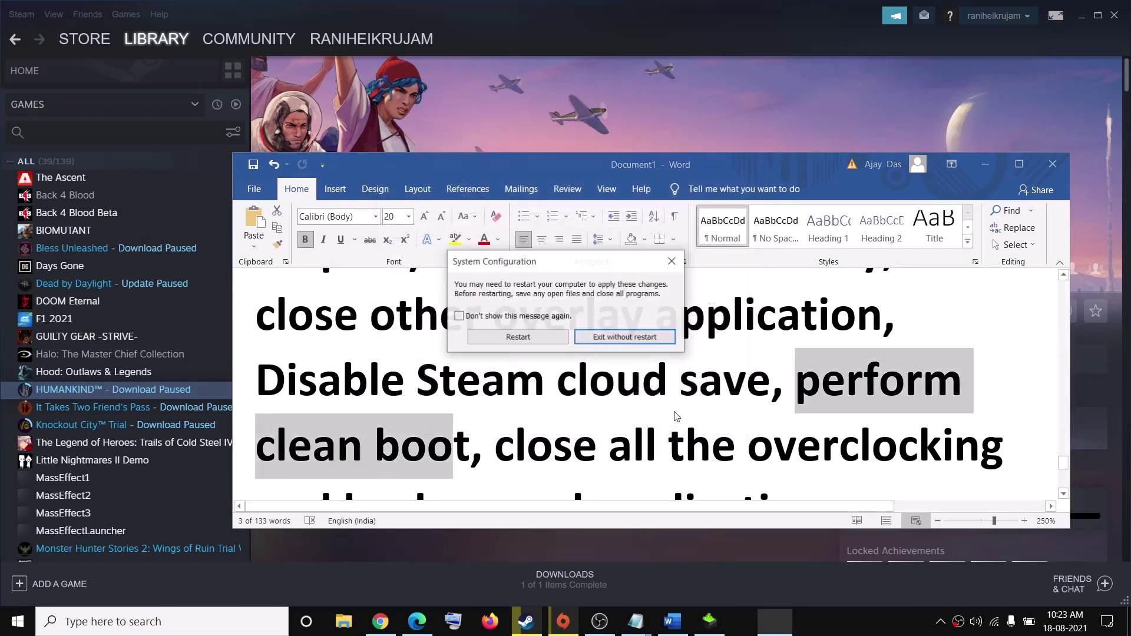
click(673, 262)
scroll(521, 435, down, 2)
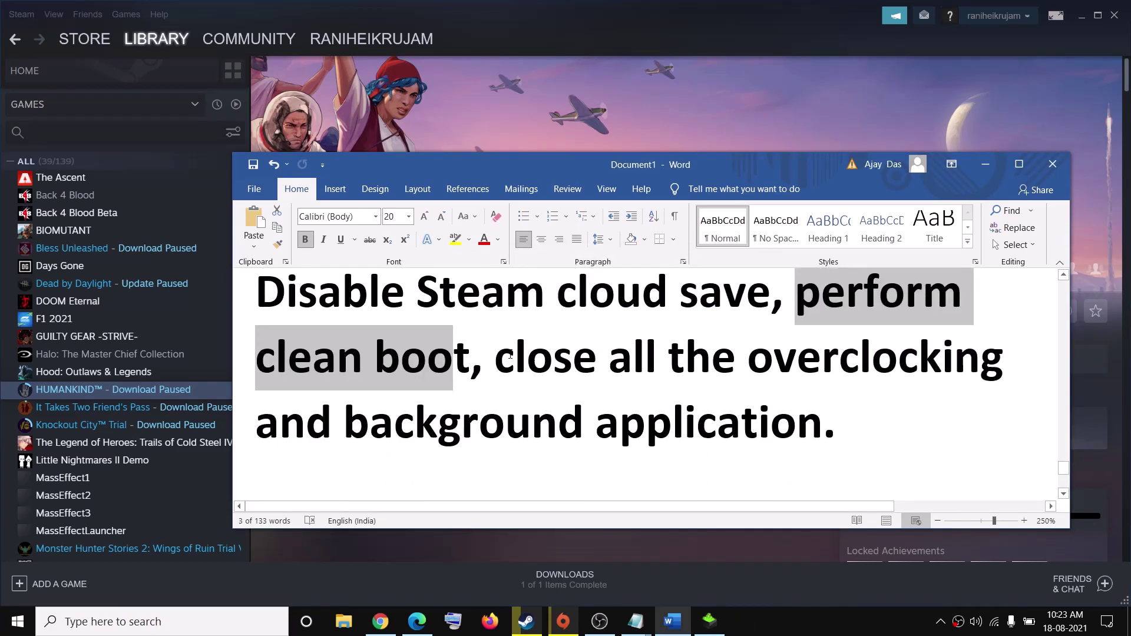
drag(506, 360, 995, 347)
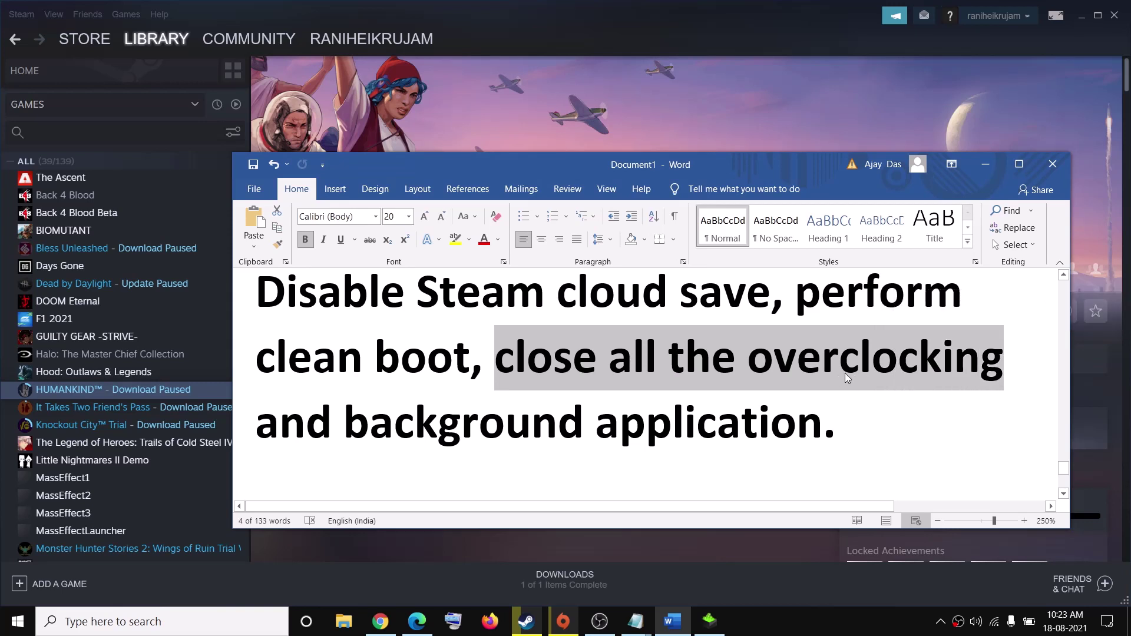
click(114, 623)
text(msi)
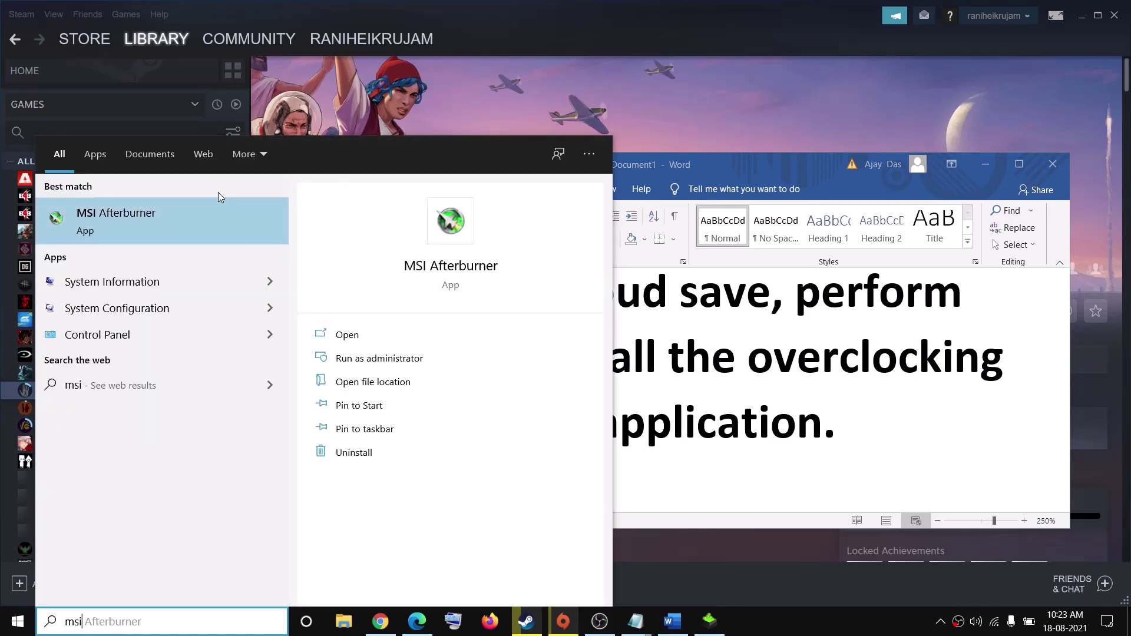
drag(147, 622, 40, 623)
text(v)
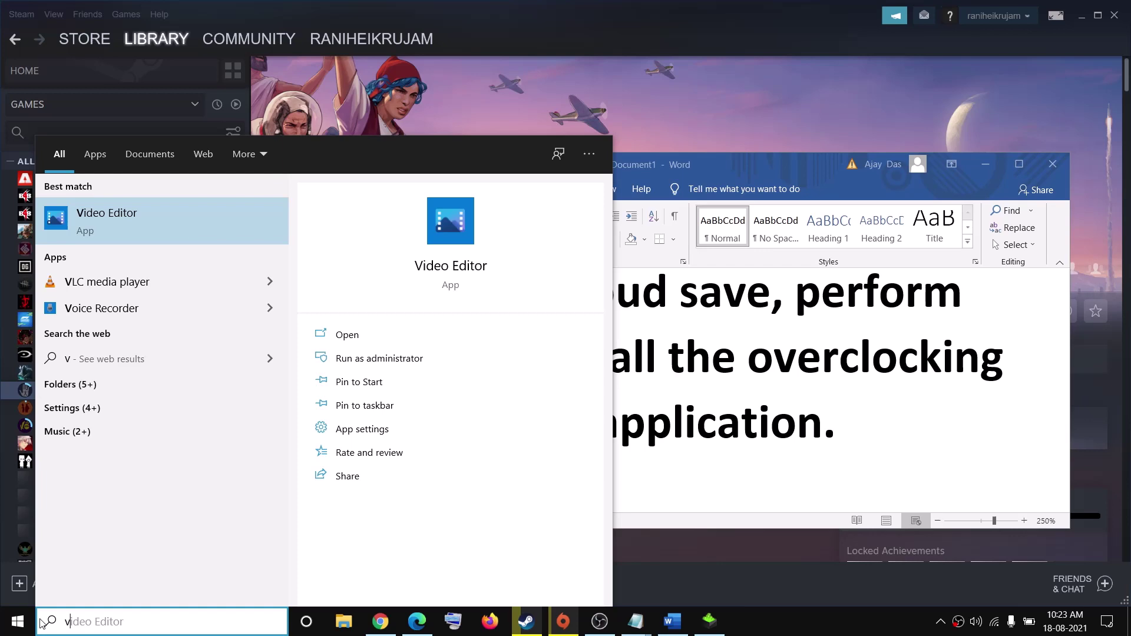
key(BackSpace)
text(riva)
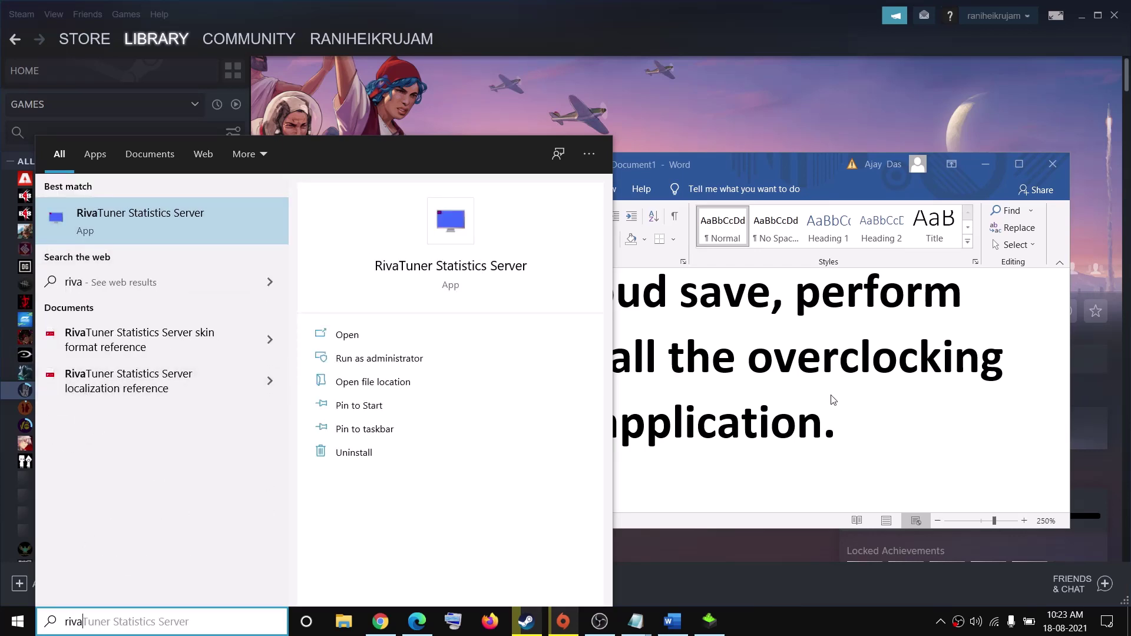
key(Escape)
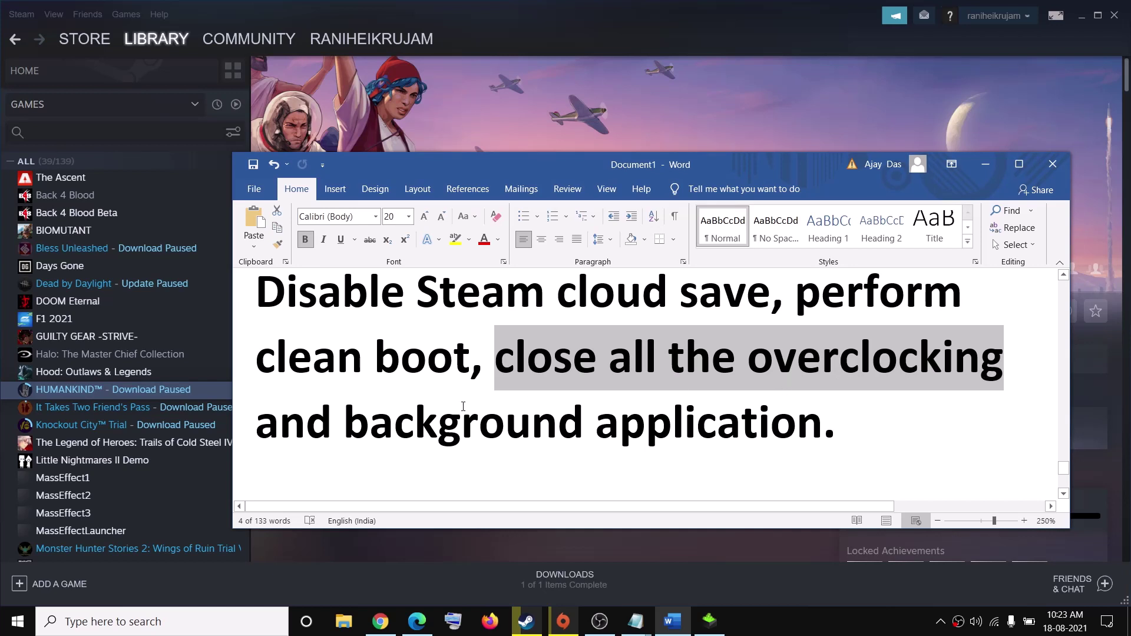
drag(339, 432, 794, 436)
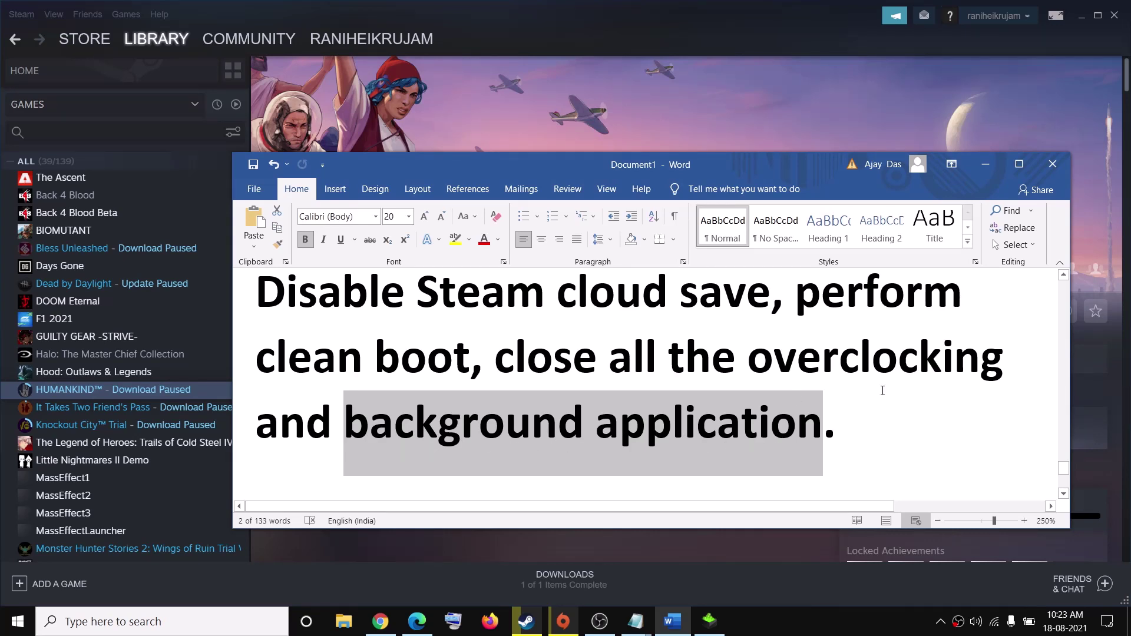
Find Background apps by searching 'back' in Settings, confirm it is Off, and close Settings.
click(17, 622)
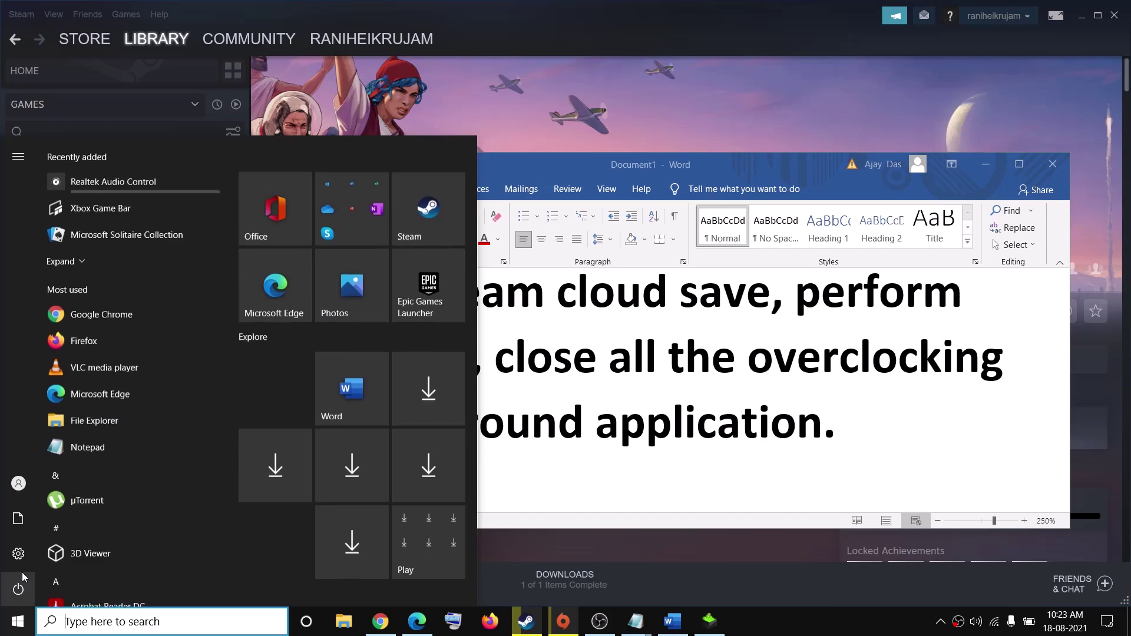
click(19, 563)
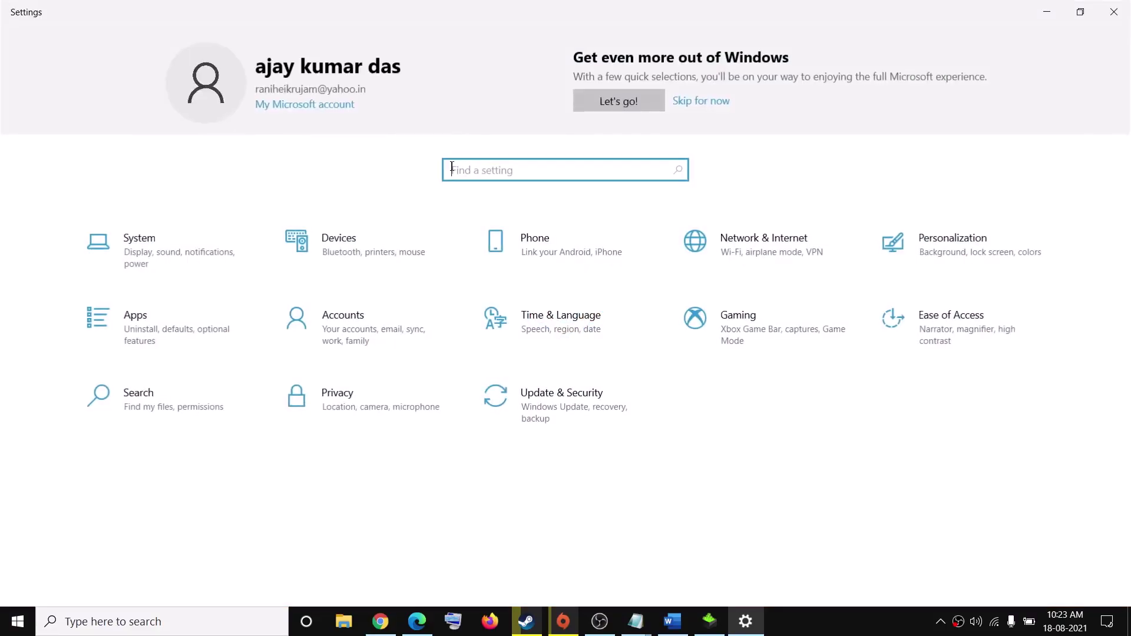
text(back)
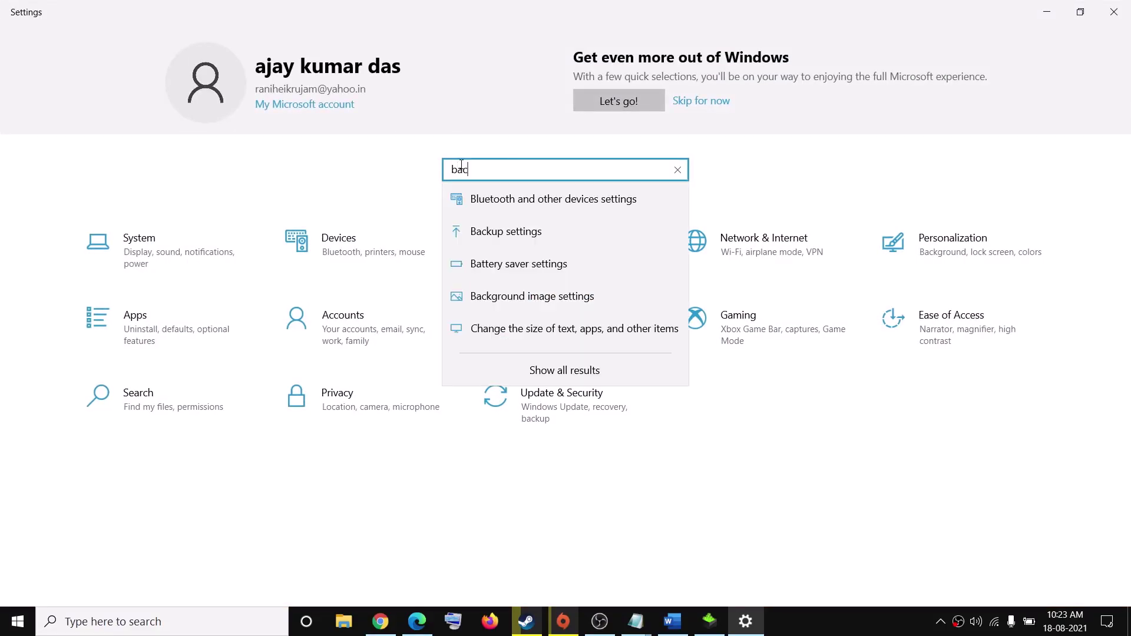
click(537, 302)
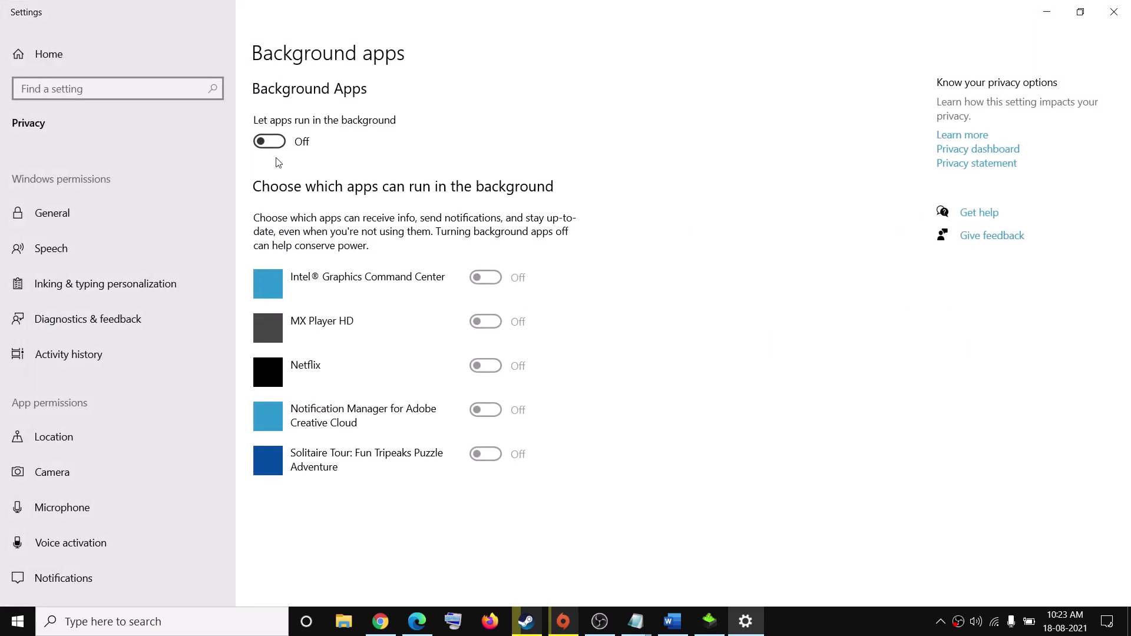
click(1114, 12)
scroll(442, 377, down, 5)
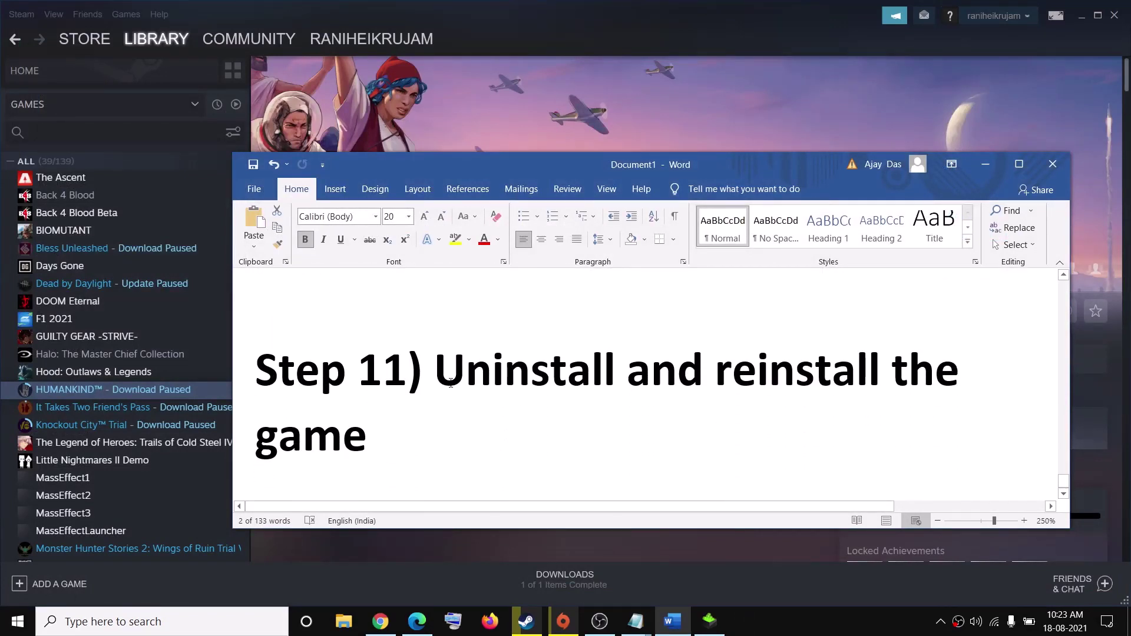
Highlight the reinstall-the-game step in the Word notes, then minimize Word to reveal Steam.
drag(436, 380, 1034, 409)
drag(482, 439, 343, 439)
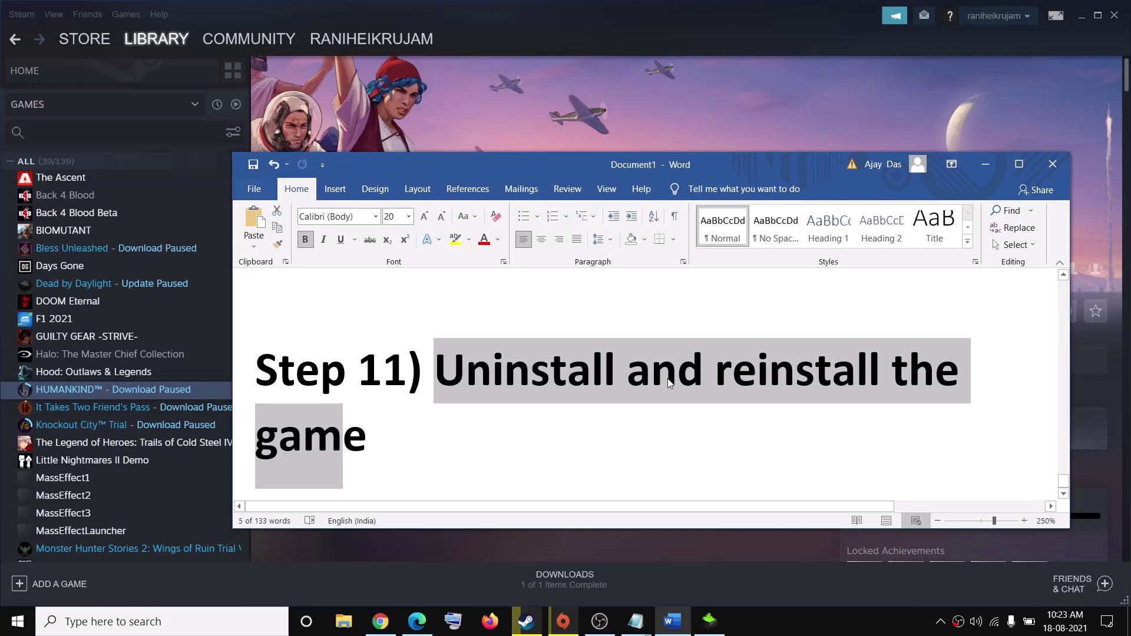
click(984, 163)
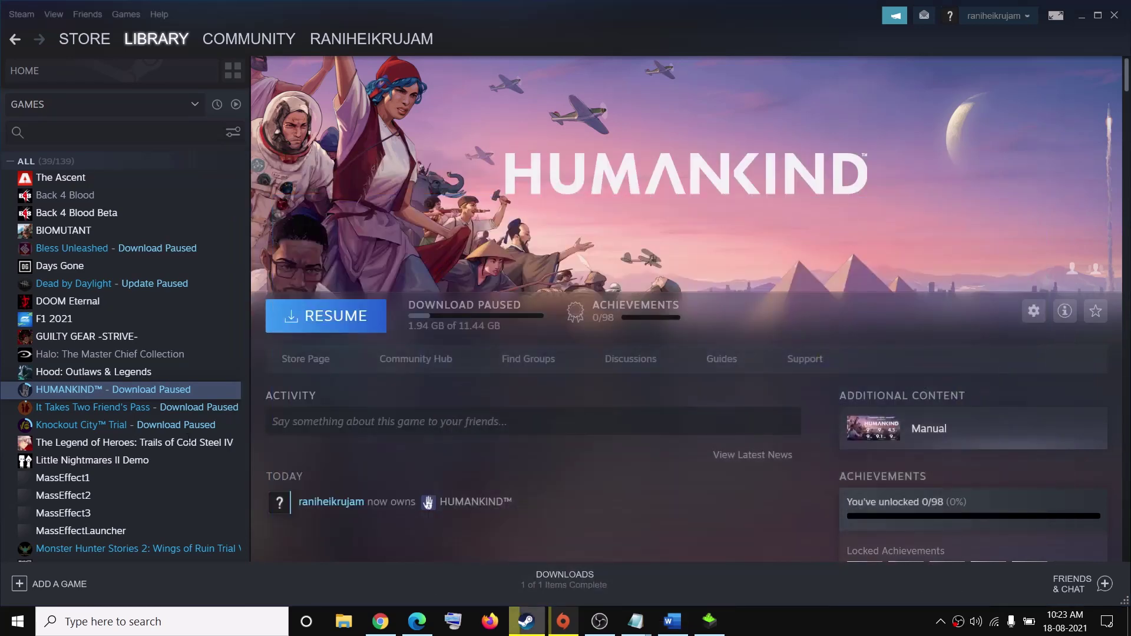
Show HUMANKIND's Manage > Uninstall option in the Steam library, leaving the game installed.
right_click(124, 401)
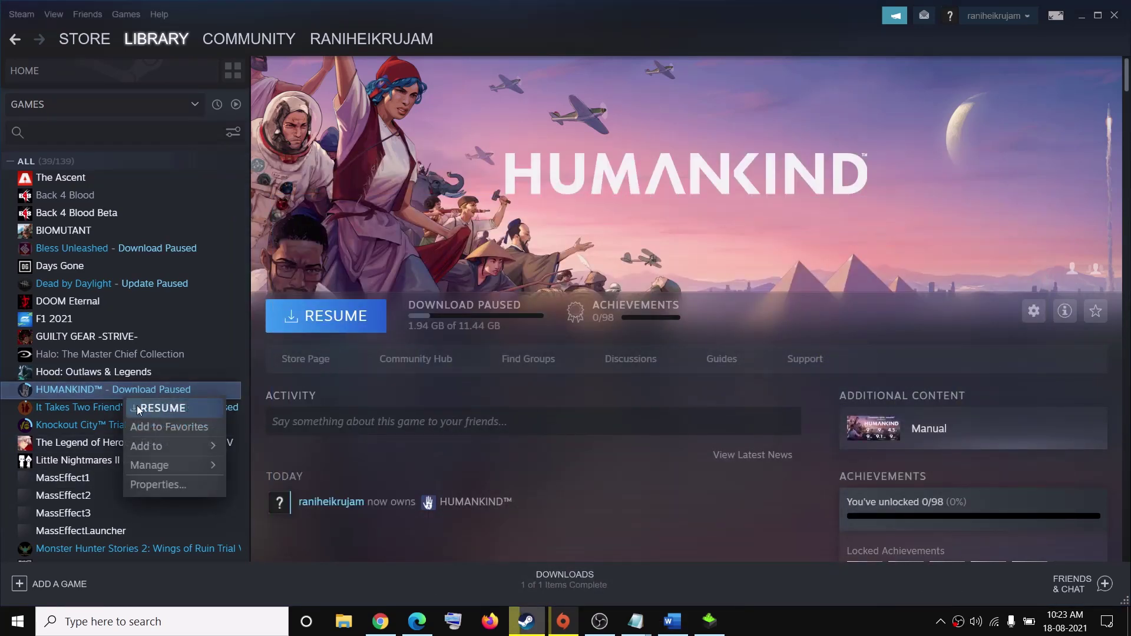
mouse_move(155, 465)
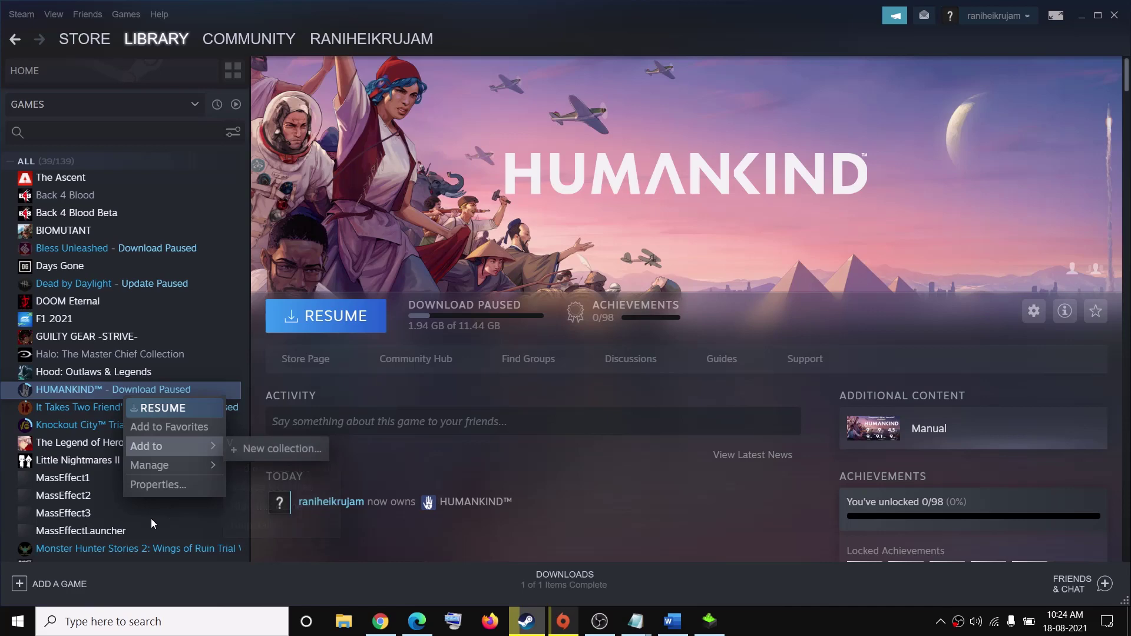
click(10, 631)
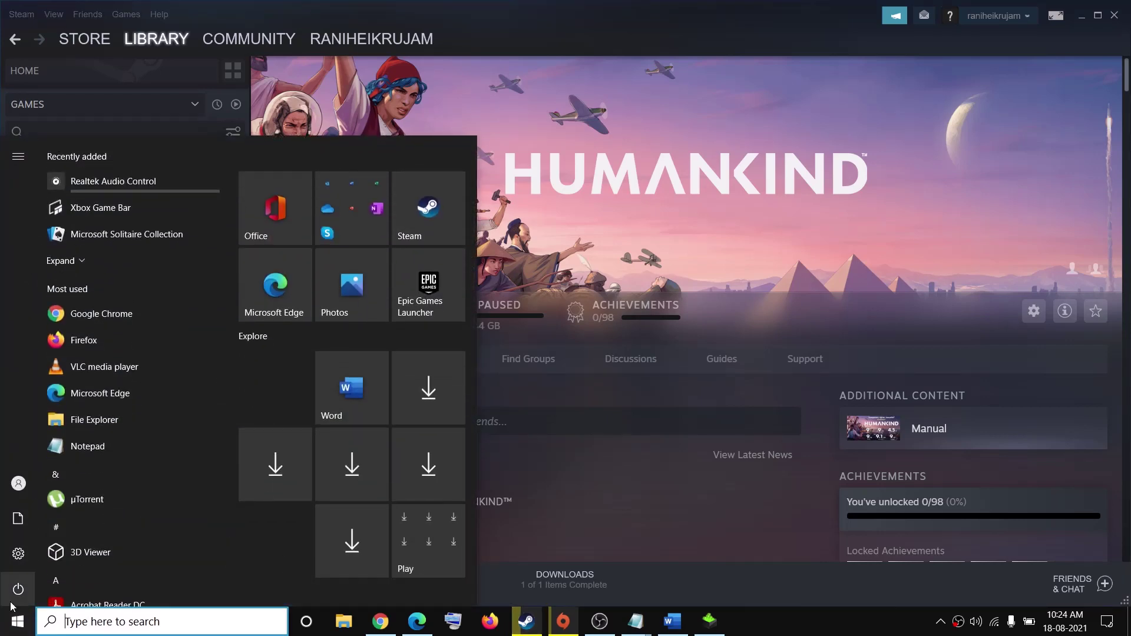
Show the Restart power option, then close the Start menu without restarting.
click(50, 592)
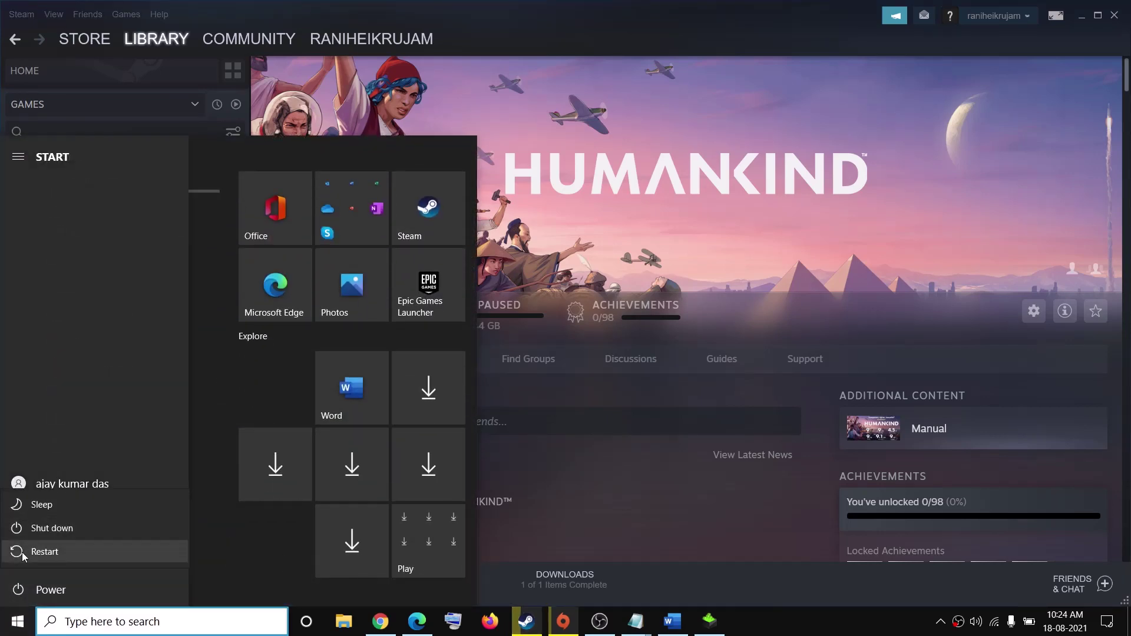
click(539, 90)
click(634, 128)
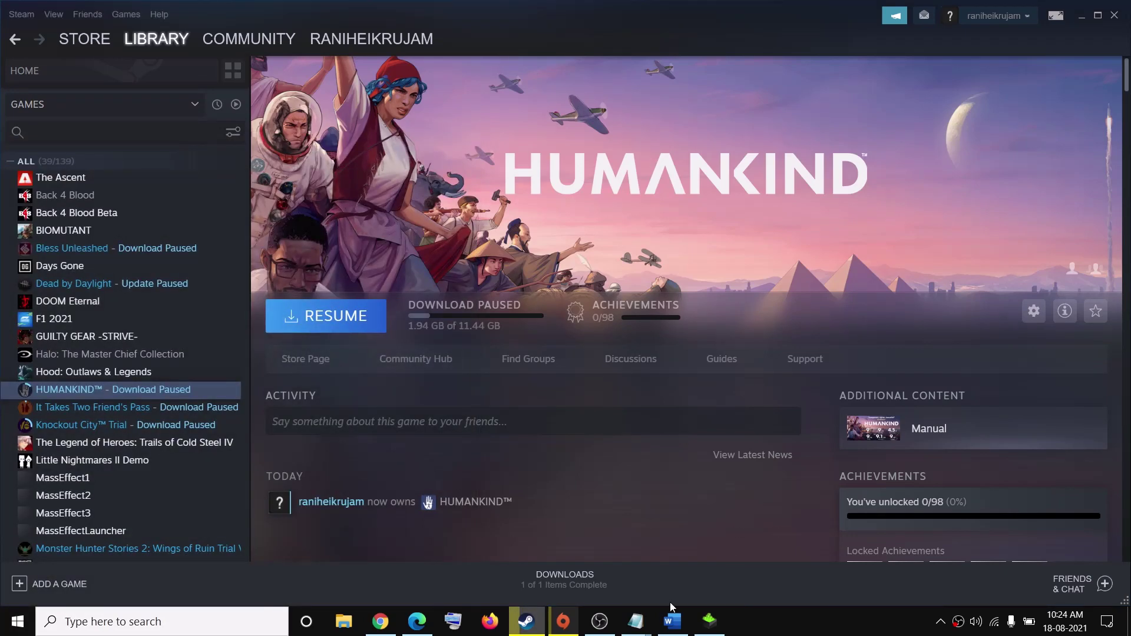
Bring Word forward and select the red HUMANKIND crashing, freezing, Unity error and black screen fix title.
click(672, 621)
scroll(682, 435, up, 10)
scroll(681, 436, up, 8)
drag(372, 286, 696, 456)
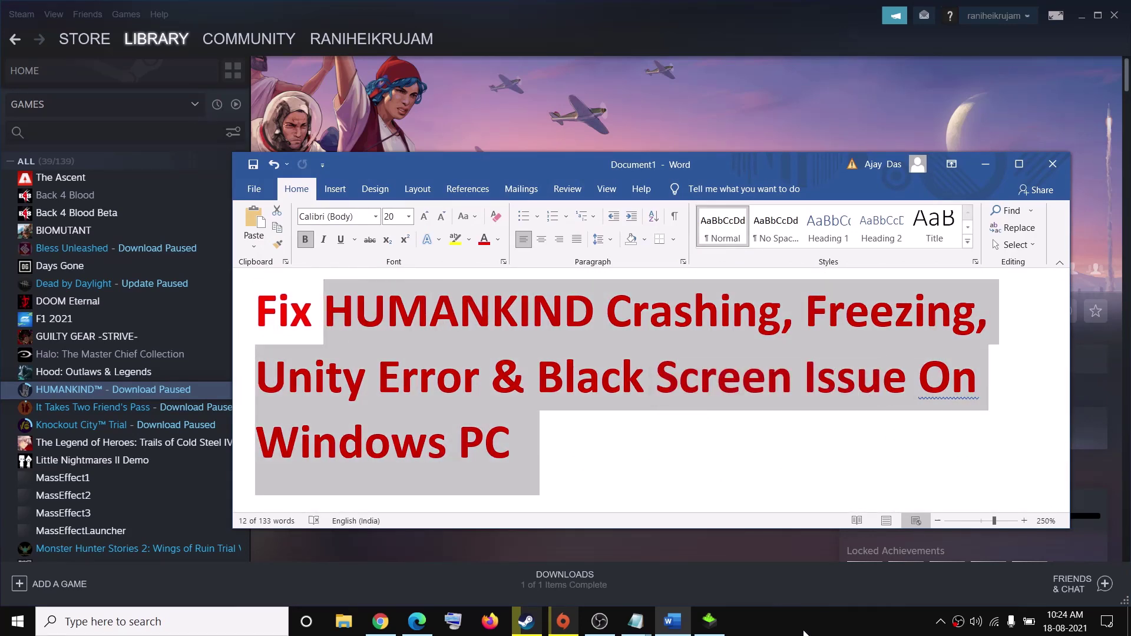